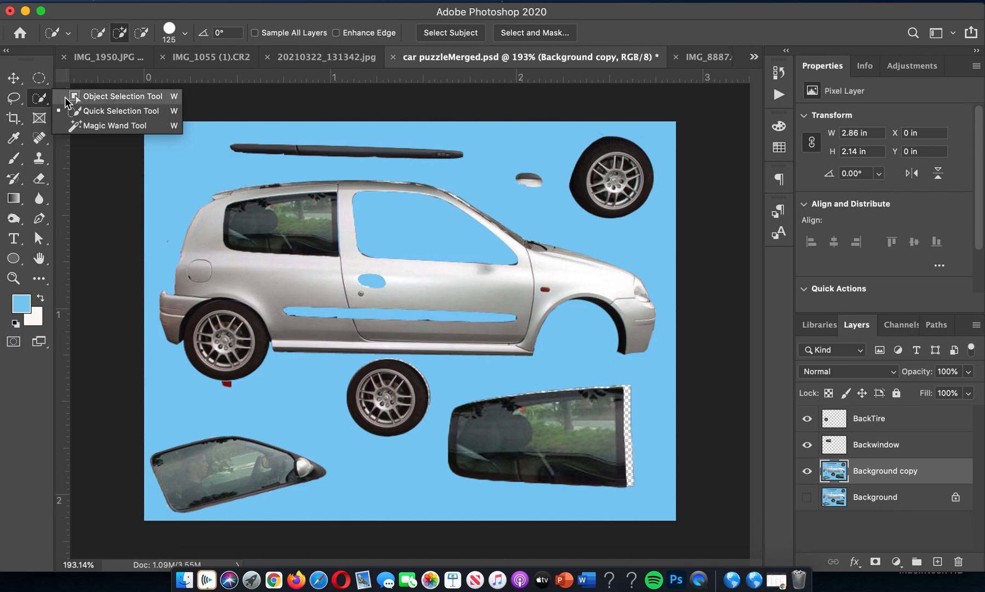
# Try selecting the loose wheel above the car's hood with a rectangular Object Selection, then clear the selection.
pyautogui.click(67, 99)
pyautogui.moveTo(553, 128); pyautogui.dragTo(663, 227)
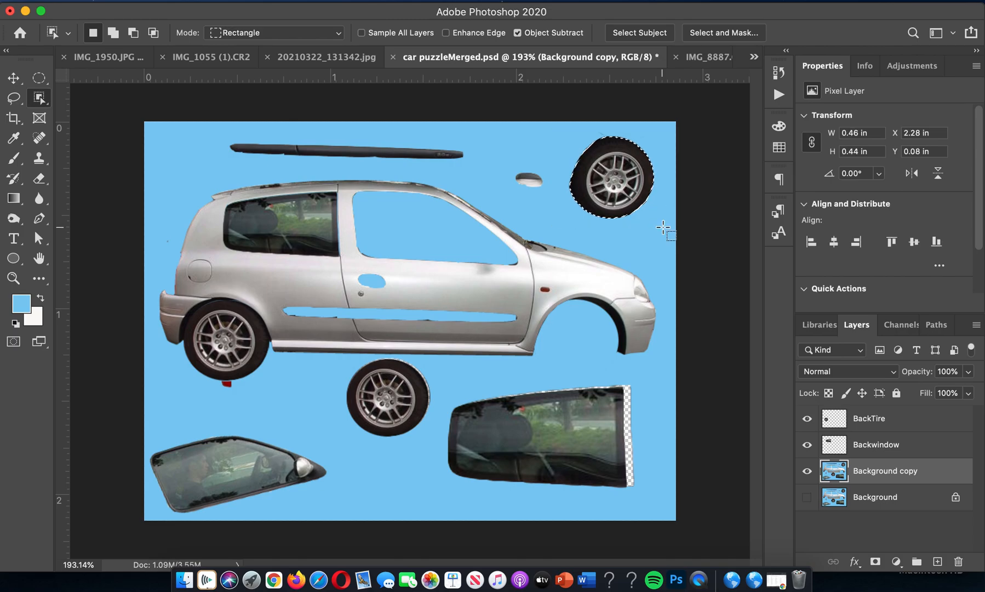
pyautogui.press('super+d')
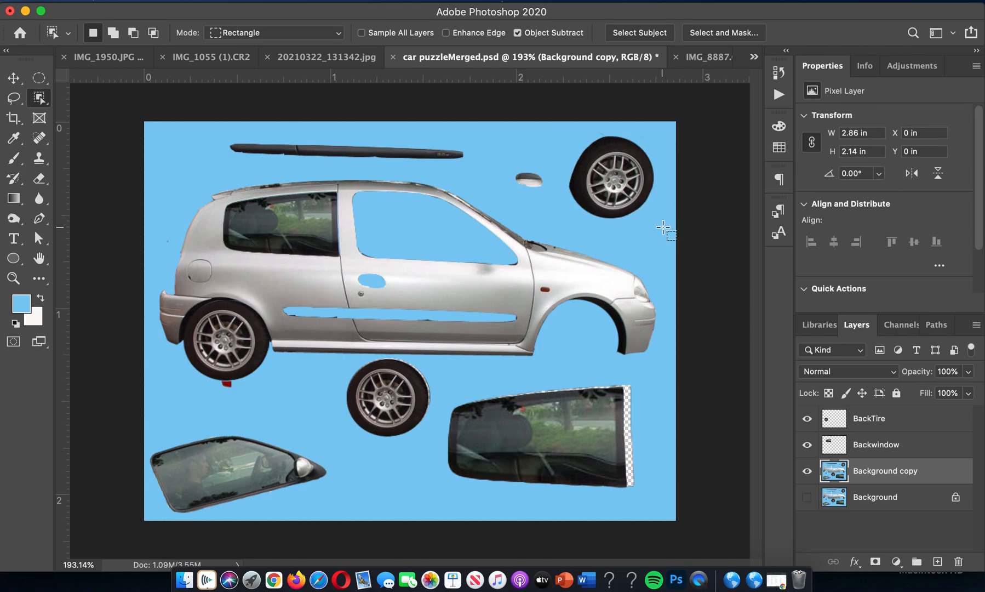
# Try the Quick Selection tool with a 44 px brush on the loose wheel above the hood, then deselect.
pyautogui.rightClick(36, 107)
pyautogui.click(70, 110)
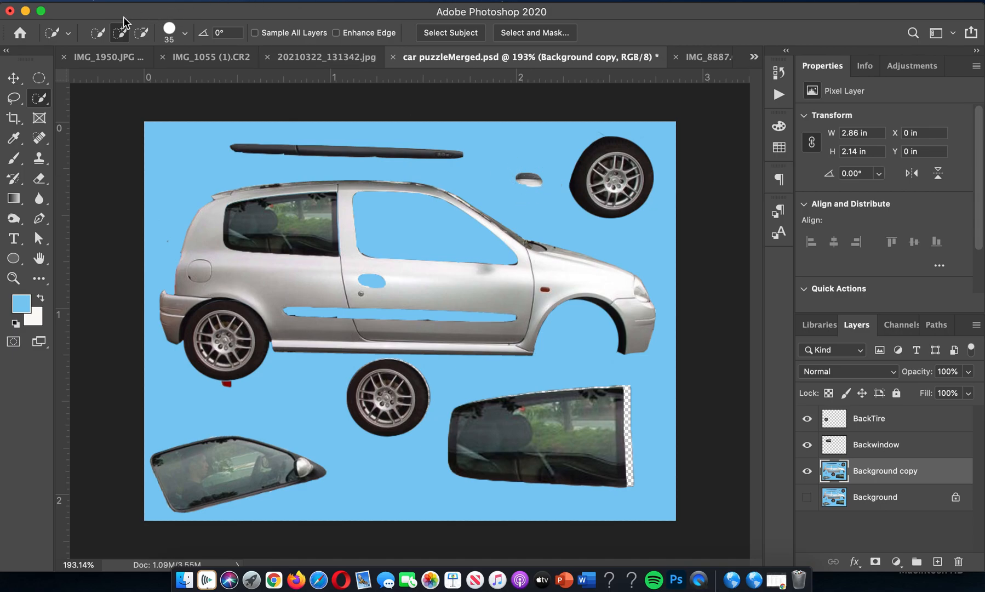
pyautogui.click(185, 32)
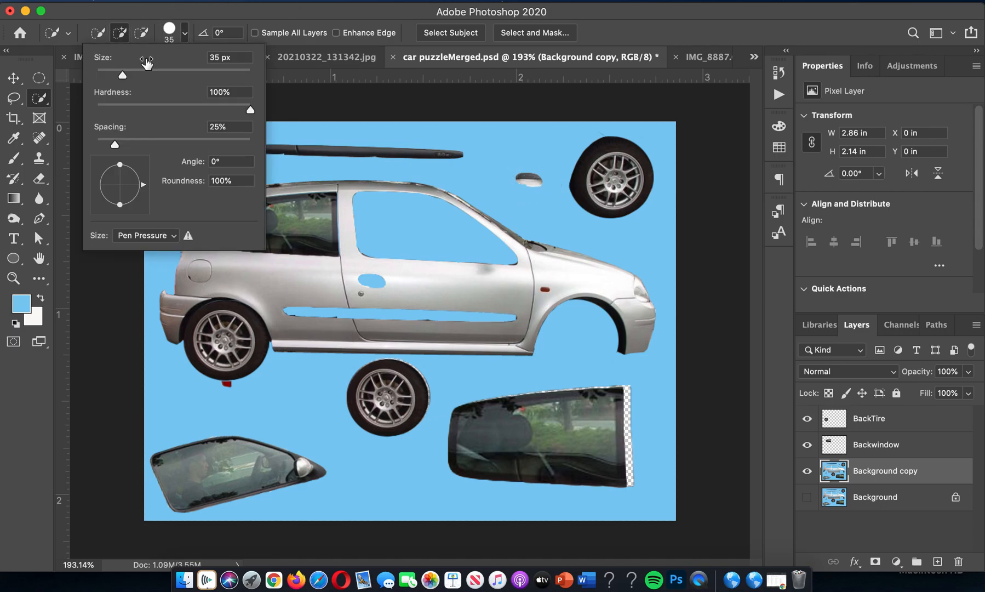
pyautogui.moveTo(122, 74)
pyautogui.mouseDown()
pyautogui.moveTo(177, 77)
pyautogui.moveTo(129, 77)
pyautogui.mouseUp()
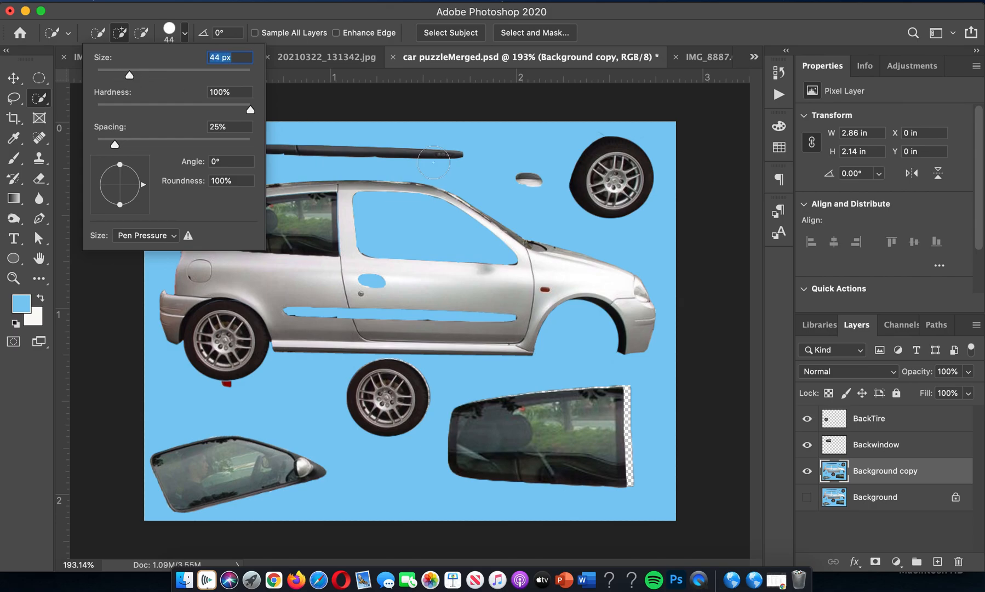
pyautogui.click(597, 193)
pyautogui.click(596, 193)
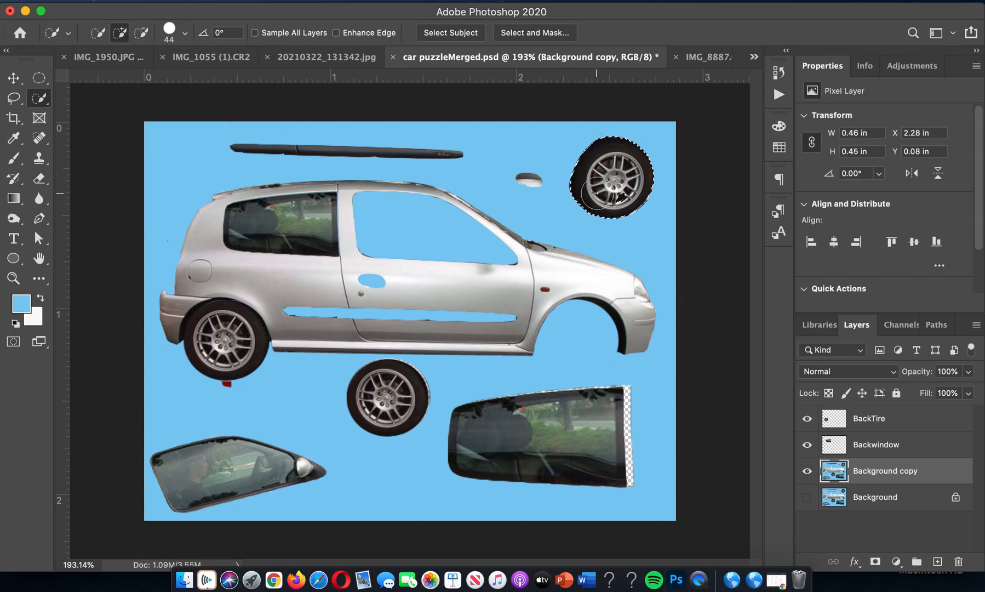
pyautogui.press('super+d')
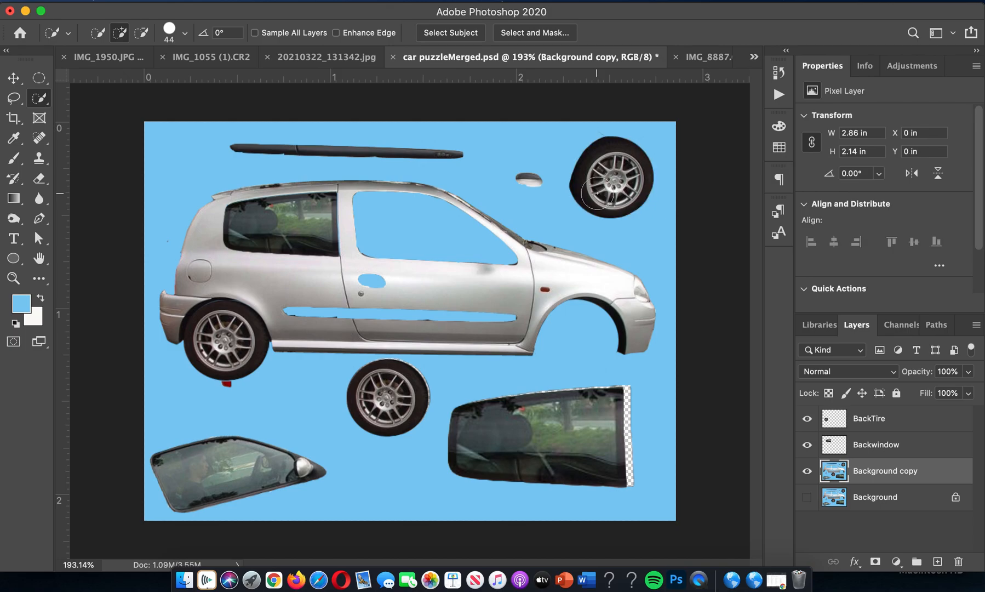
# Resize the Quick Selection brush to 30 px, brush over the loose wheel above the hood again, and deselect.
pyautogui.press('[')
pyautogui.press('[')
pyautogui.press('[')
pyautogui.press('[')
pyautogui.press('[')
pyautogui.press(']')
pyautogui.press(']')
pyautogui.press(']')
pyautogui.press(']')
pyautogui.press('[')
pyautogui.moveTo(612, 193)
pyautogui.mouseDown()
pyautogui.moveTo(609, 183)
pyautogui.moveTo(622, 186)
pyautogui.moveTo(601, 173)
pyautogui.mouseUp()
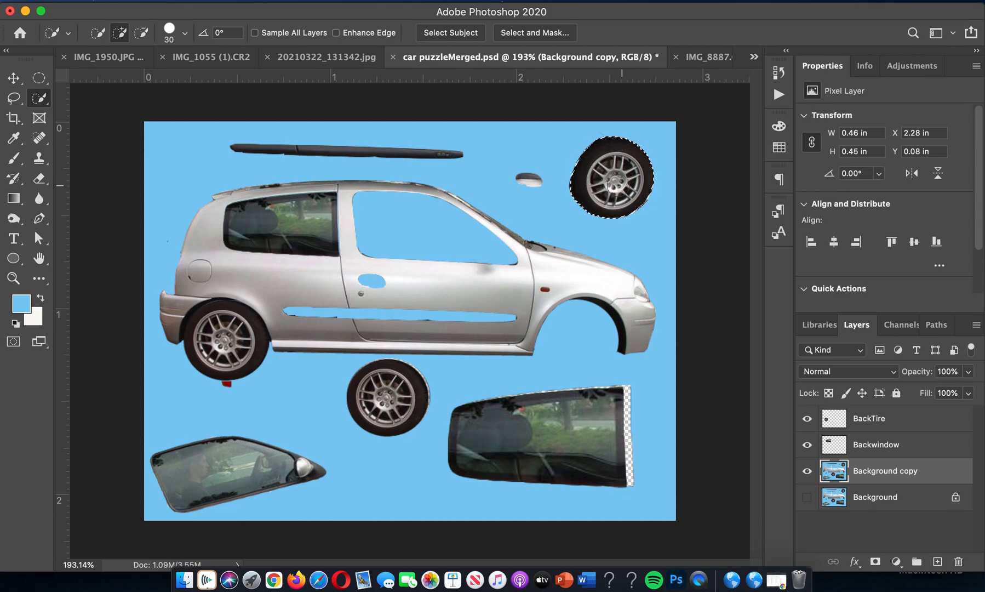
pyautogui.press('super+d')
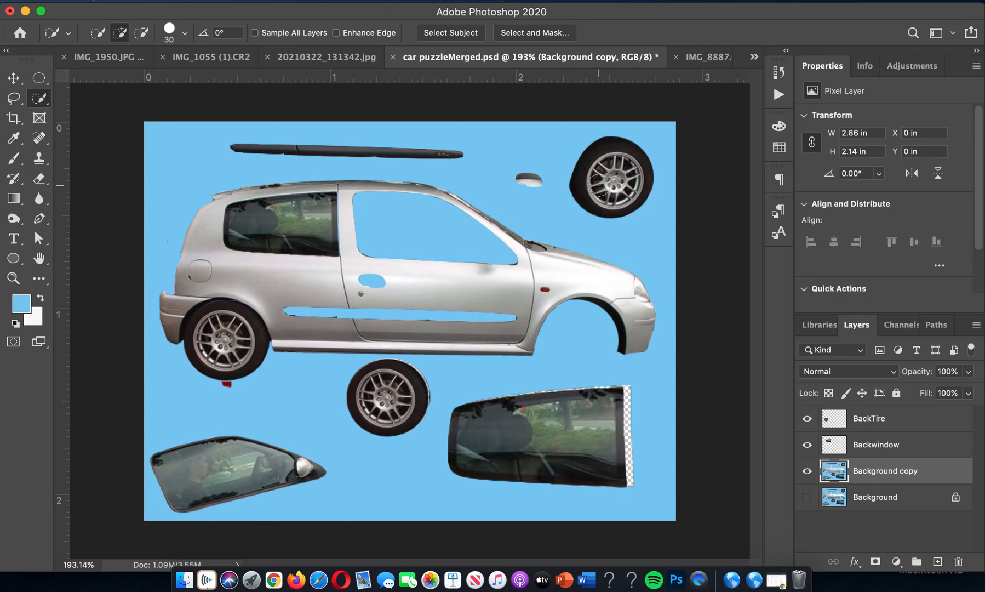
# Test the Magic Wand at a tolerance of 10 on the large loose window, then clear the selection.
pyautogui.click(41, 99)
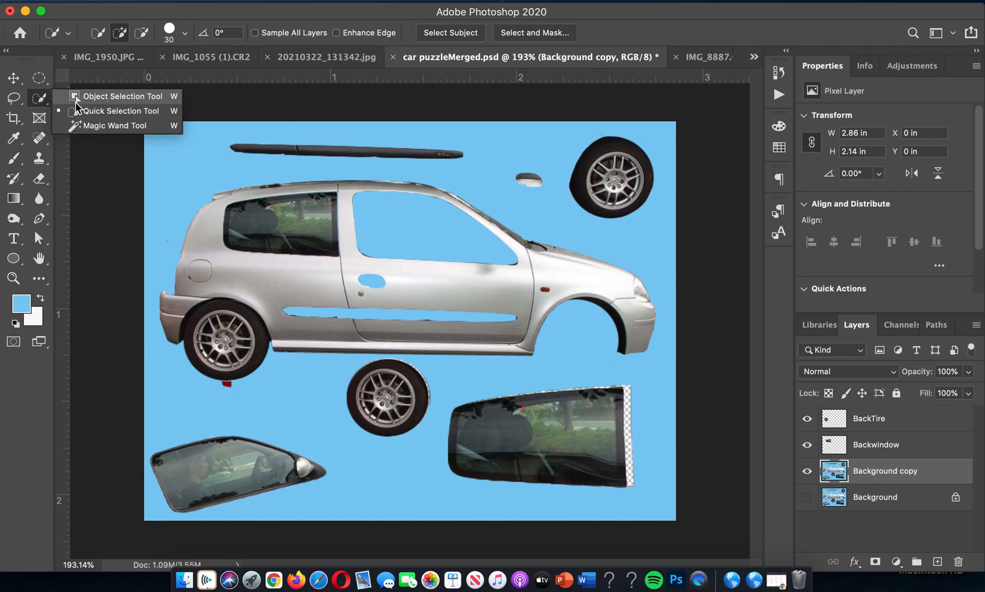
pyautogui.click(78, 129)
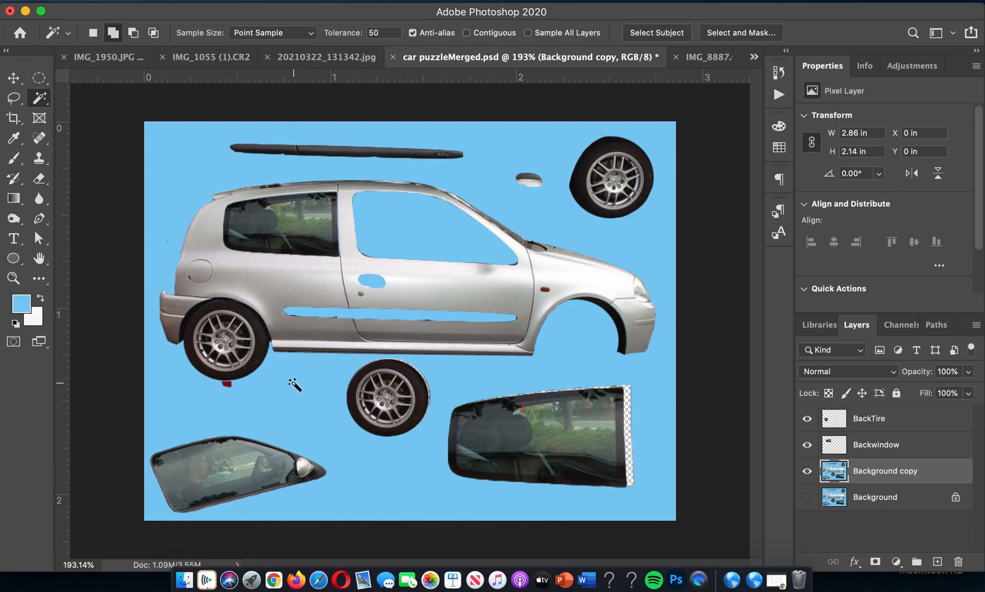
pyautogui.click(381, 34)
pyautogui.write('1')
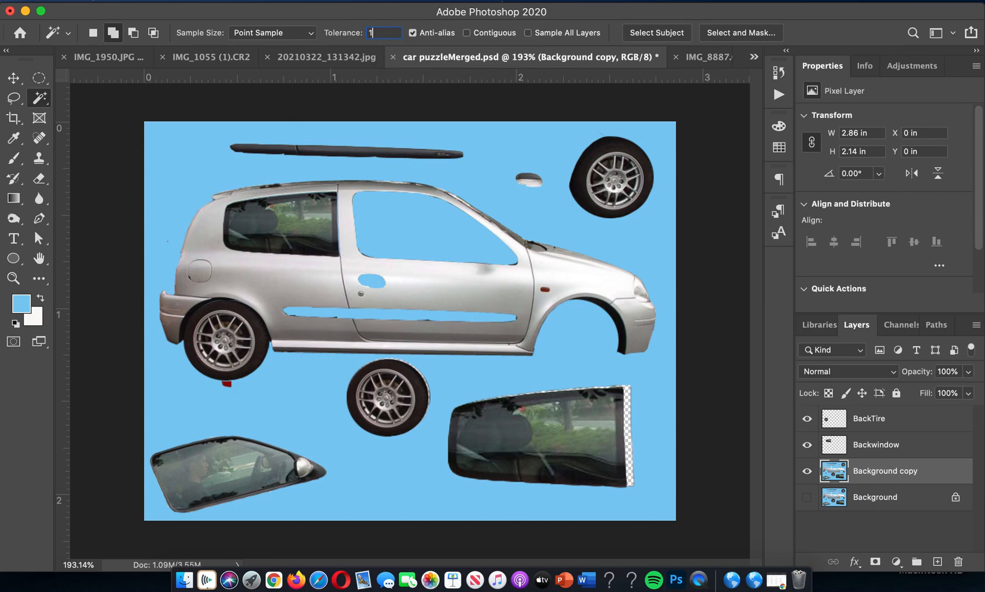
pyautogui.click(555, 438)
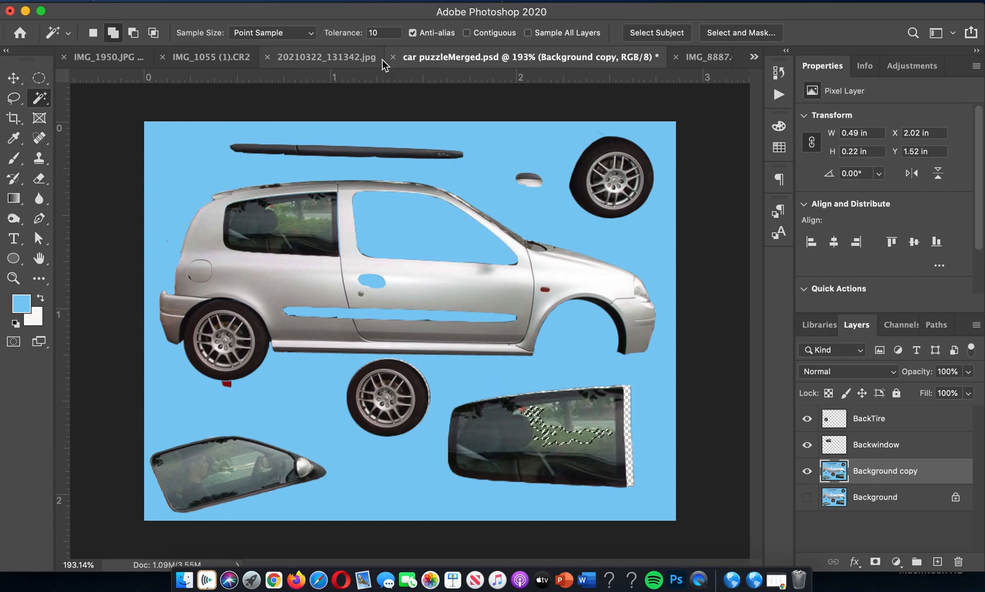
pyautogui.press('super+d')
# Test the Magic Wand at a tolerance of 100 on the large loose window, then clear the selection.
pyautogui.click(375, 32)
pyautogui.write('10')
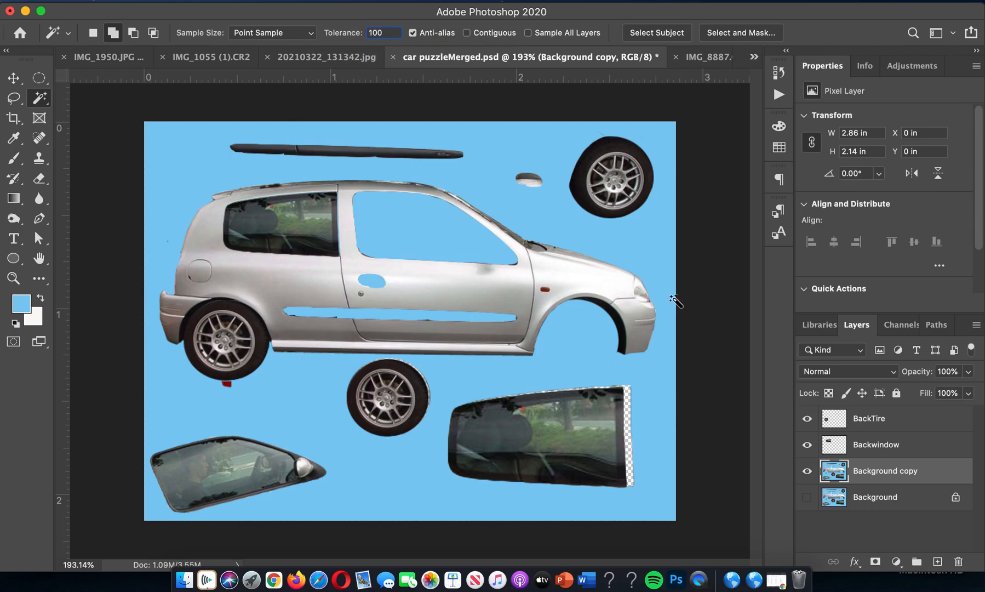
pyautogui.click(560, 431)
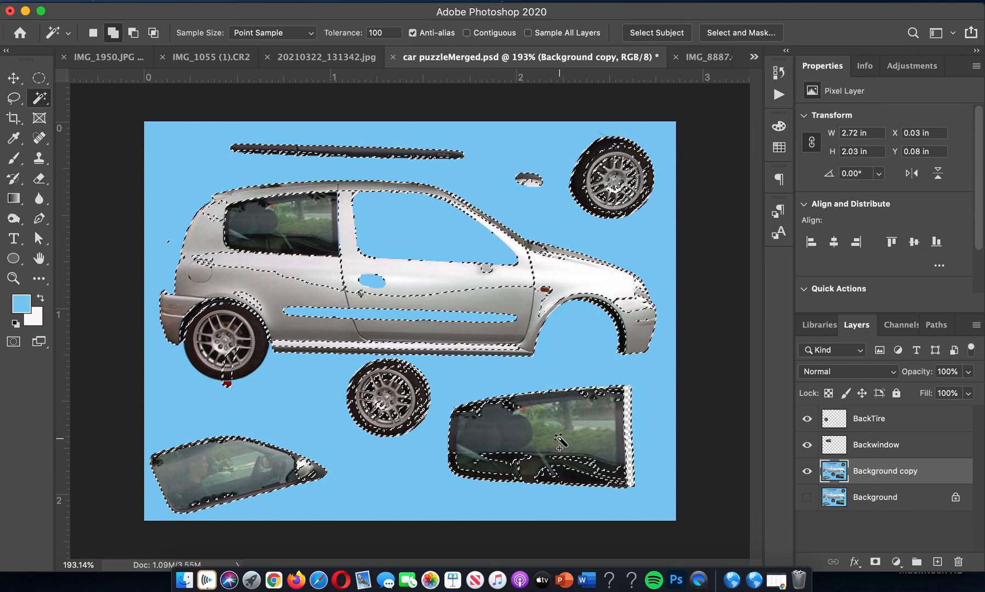
pyautogui.press('super+d')
# Set the Magic Wand tolerance to 50, sample the car body and the loose wheel near the hood, and deselect.
pyautogui.moveTo(387, 31); pyautogui.dragTo(364, 30)
pyautogui.write('50')
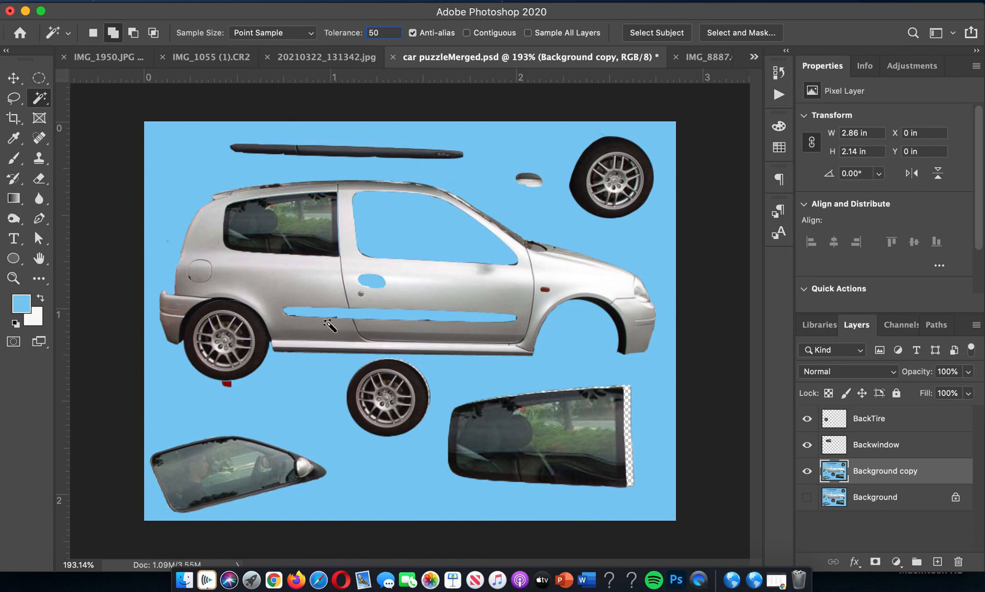
pyautogui.click(277, 299)
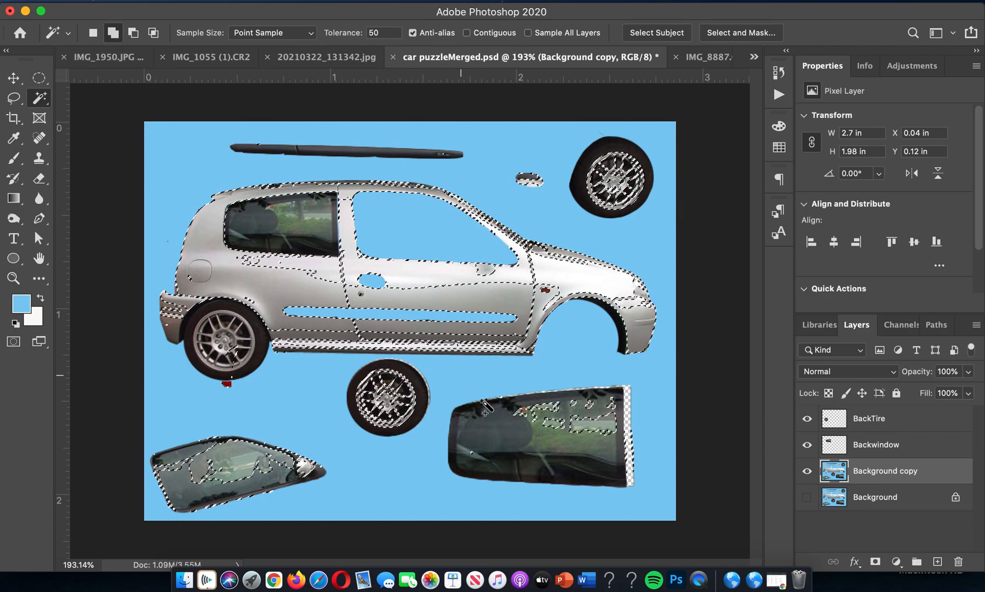
pyautogui.click(459, 301)
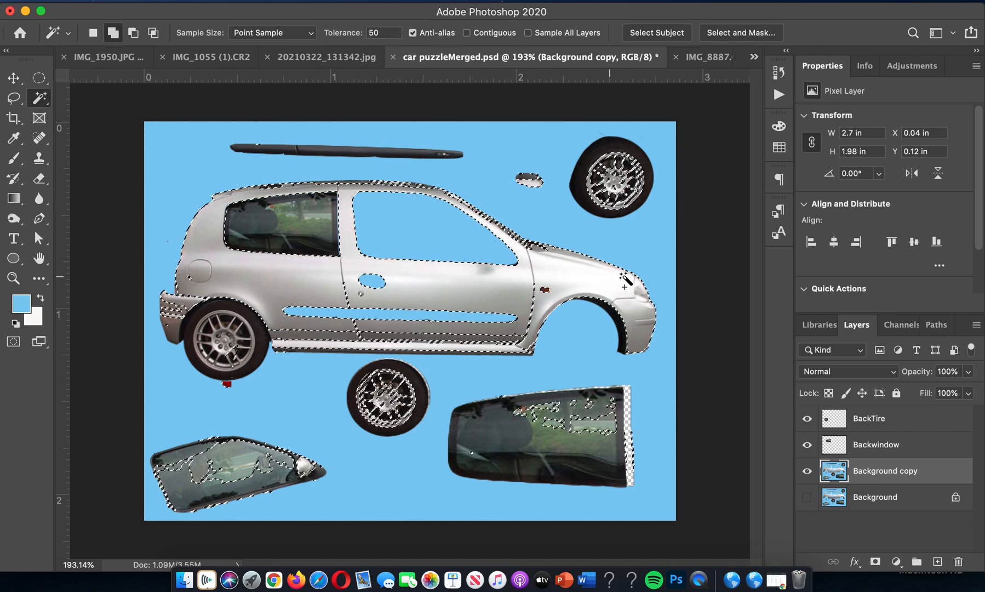
pyautogui.click(616, 185)
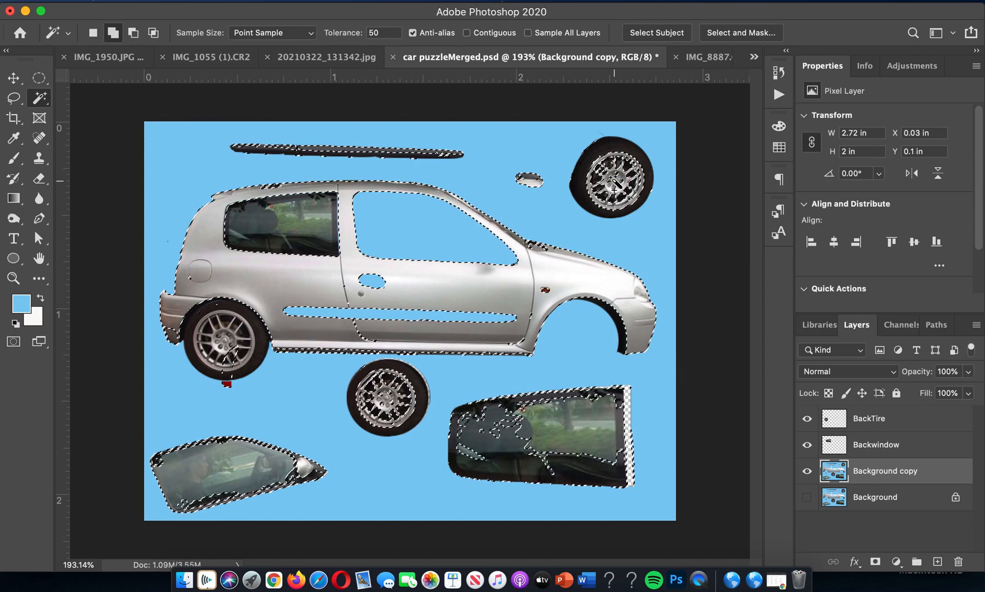
pyautogui.click(618, 184)
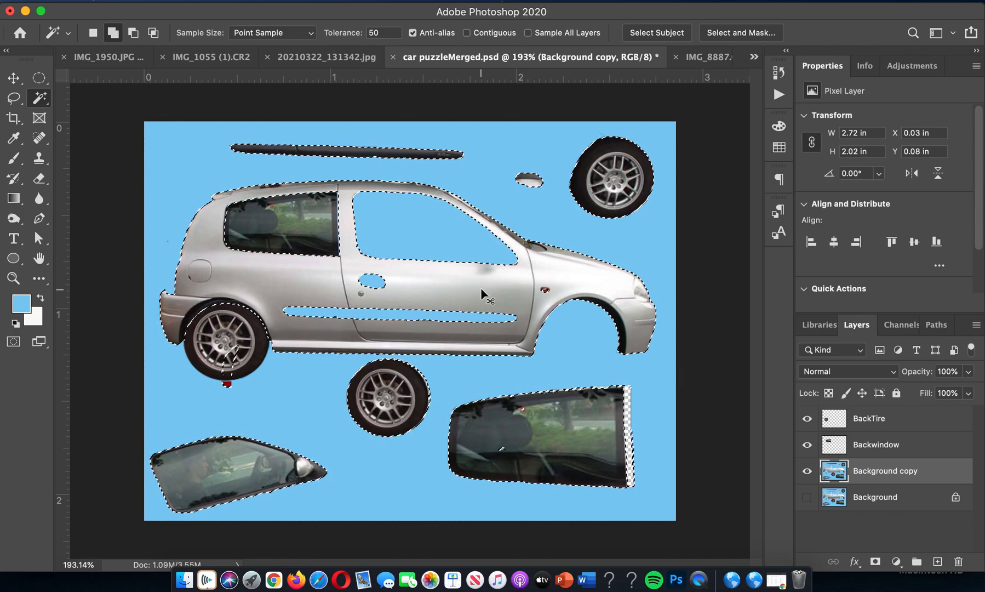
pyautogui.press('super+d')
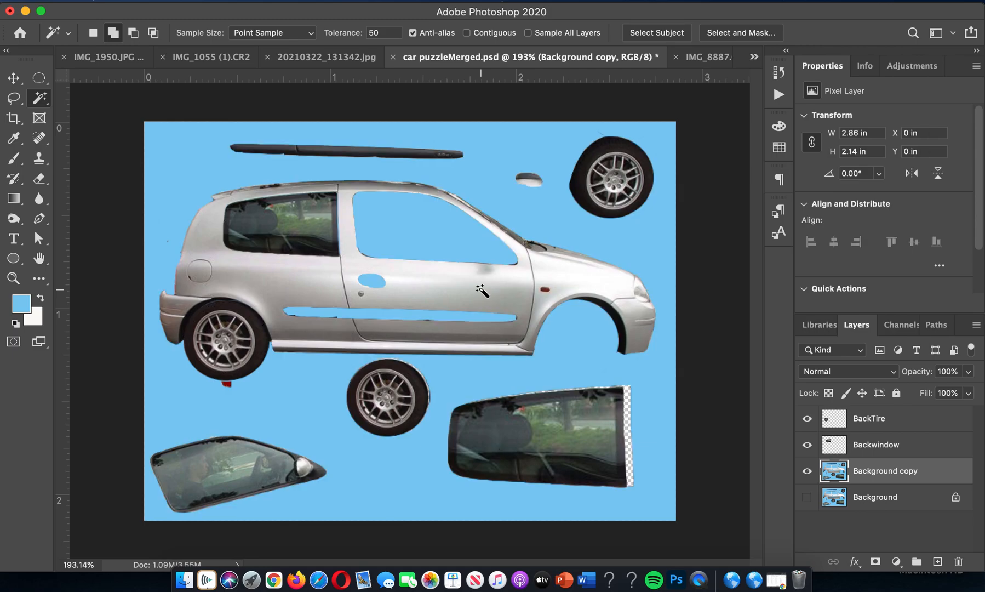
# Select the blue background with the Magic Wand and invert the selection to capture all the car parts.
pyautogui.click(411, 223)
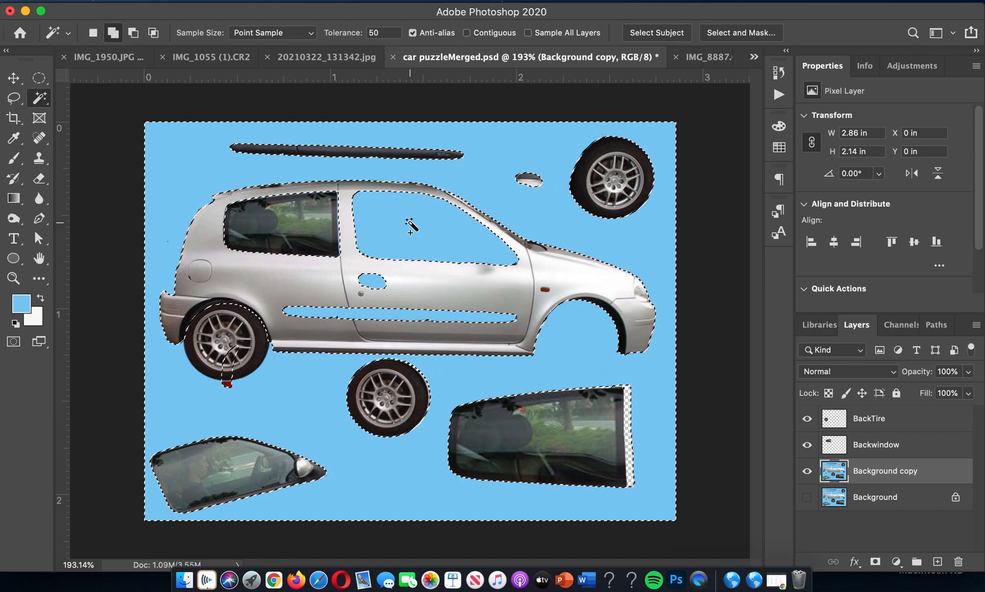
pyautogui.click(318, 1)
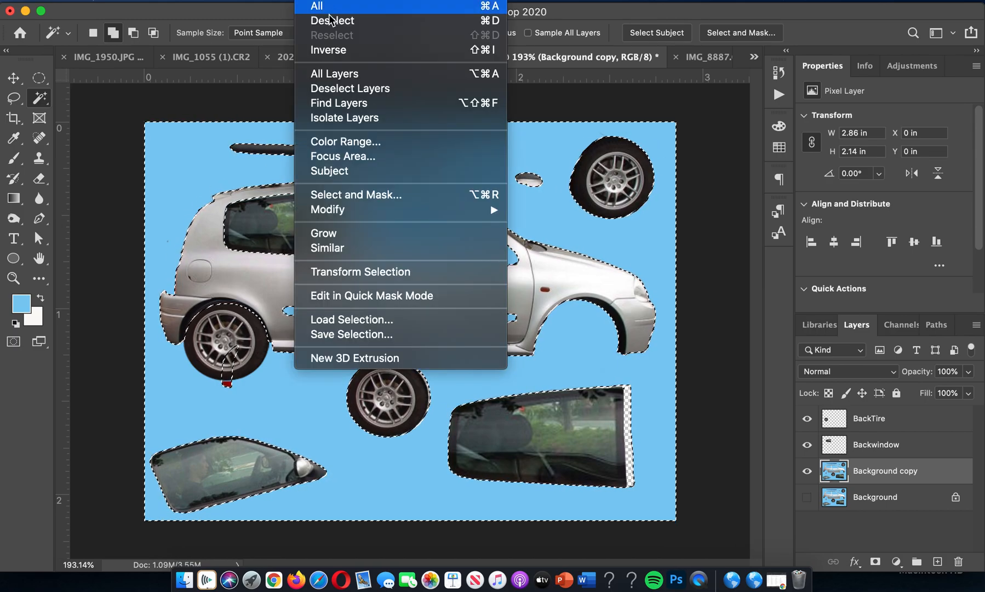
pyautogui.click(330, 51)
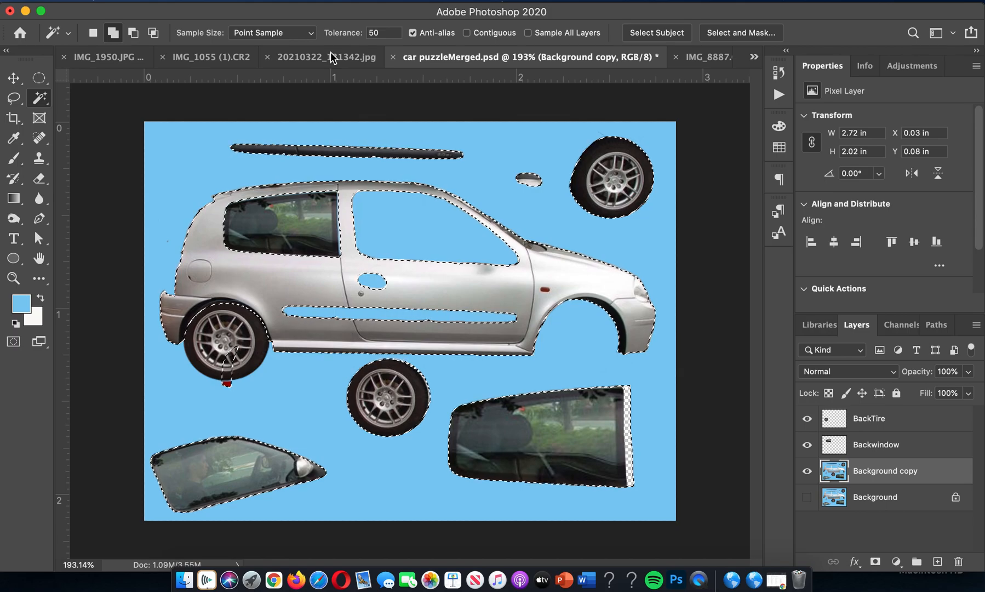
# Try moving the selected car parts downward with the Move tool, and undo the move.
pyautogui.click(13, 78)
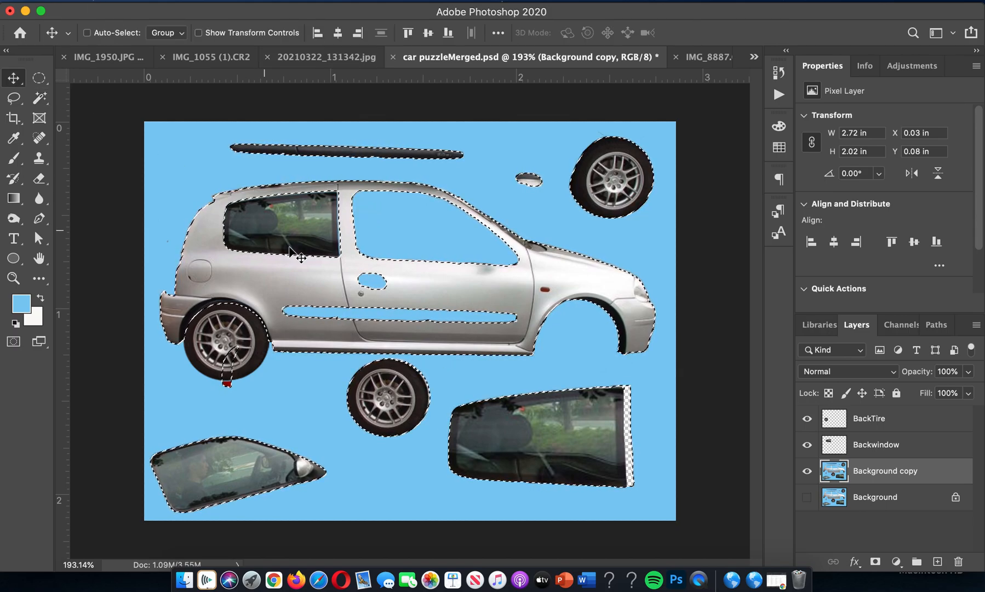
pyautogui.moveTo(308, 276); pyautogui.dragTo(326, 341)
pyautogui.press('super+z')
# Copy the selected car parts to a new layer and toggle the Background copy layer's visibility to check the cutout.
pyautogui.press('super+j')
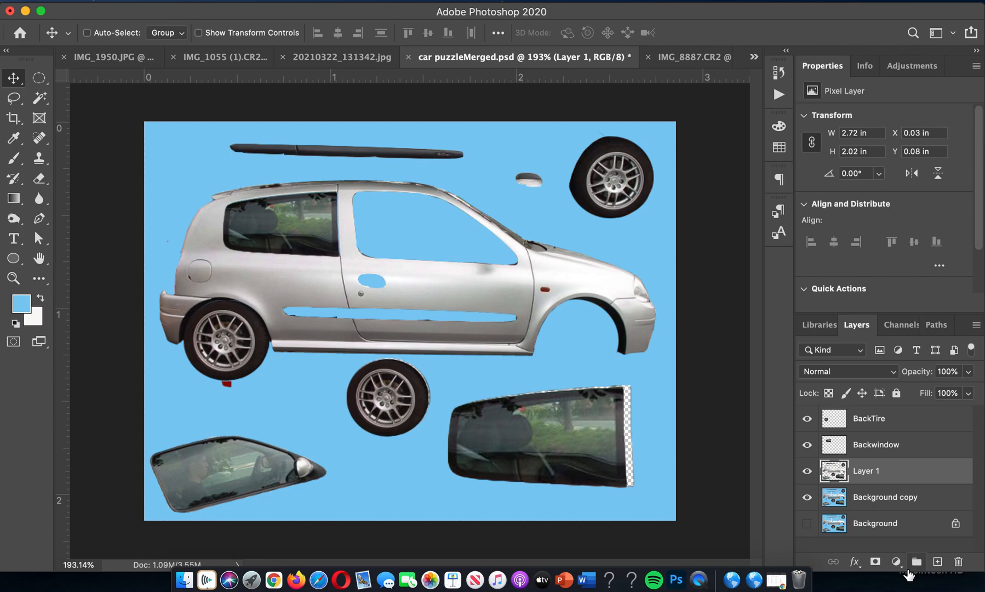
pyautogui.click(807, 497)
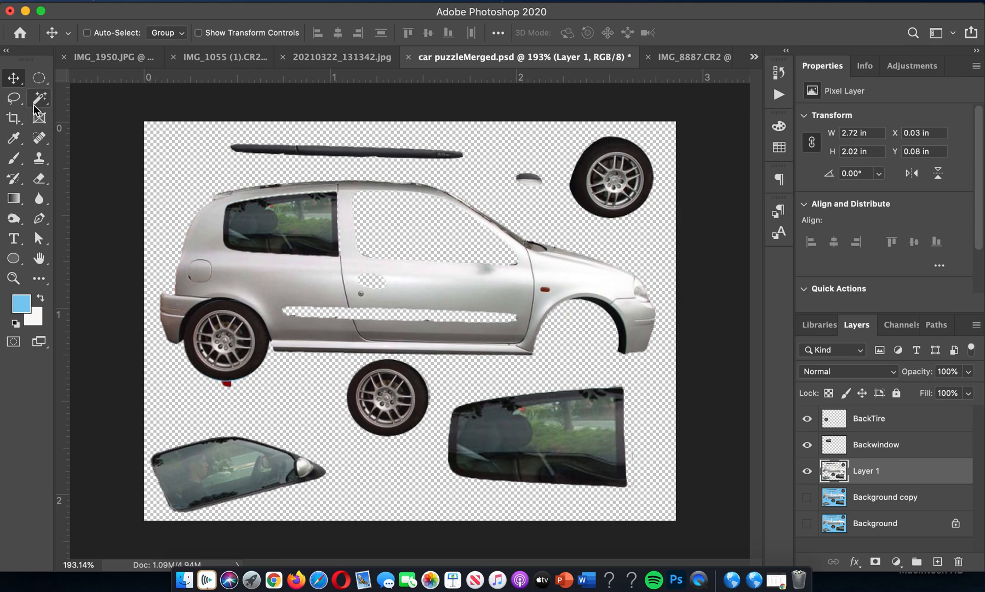
pyautogui.click(807, 498)
pyautogui.click(807, 508)
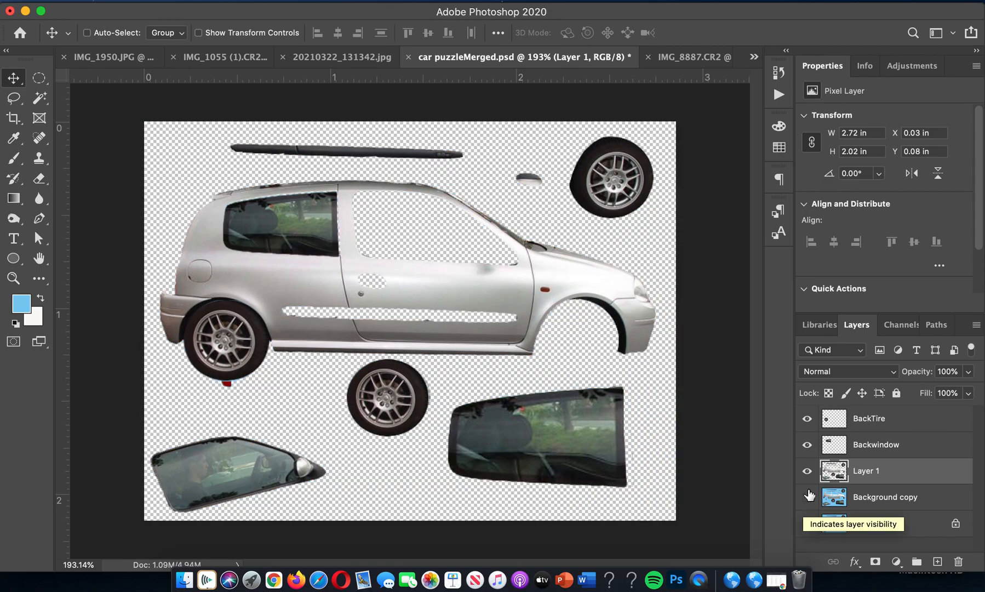
pyautogui.click(807, 499)
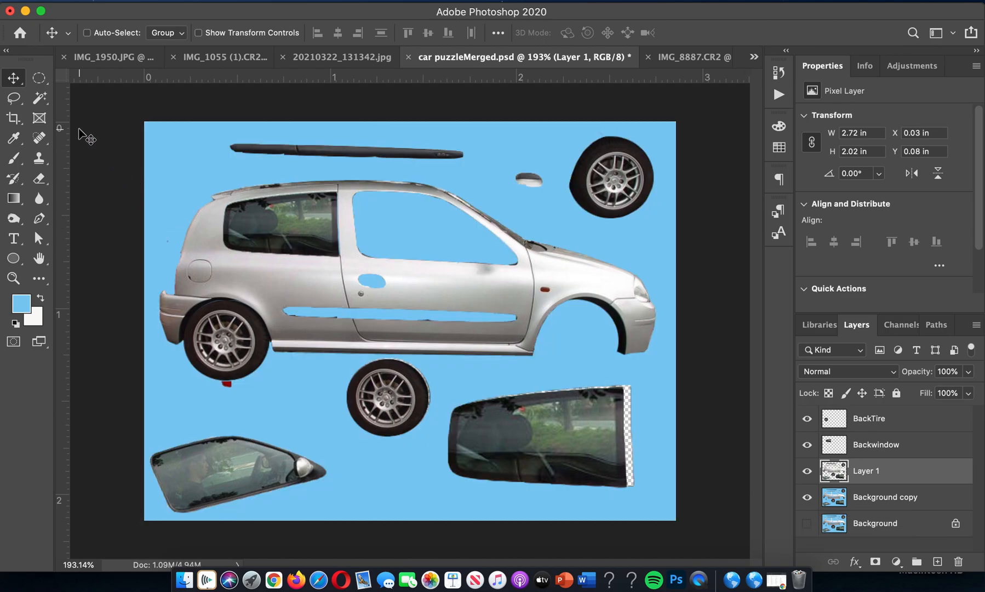
# Select the silver car body on Layer 1 by brushing across it with the Quick Selection tool.
pyautogui.click(41, 101)
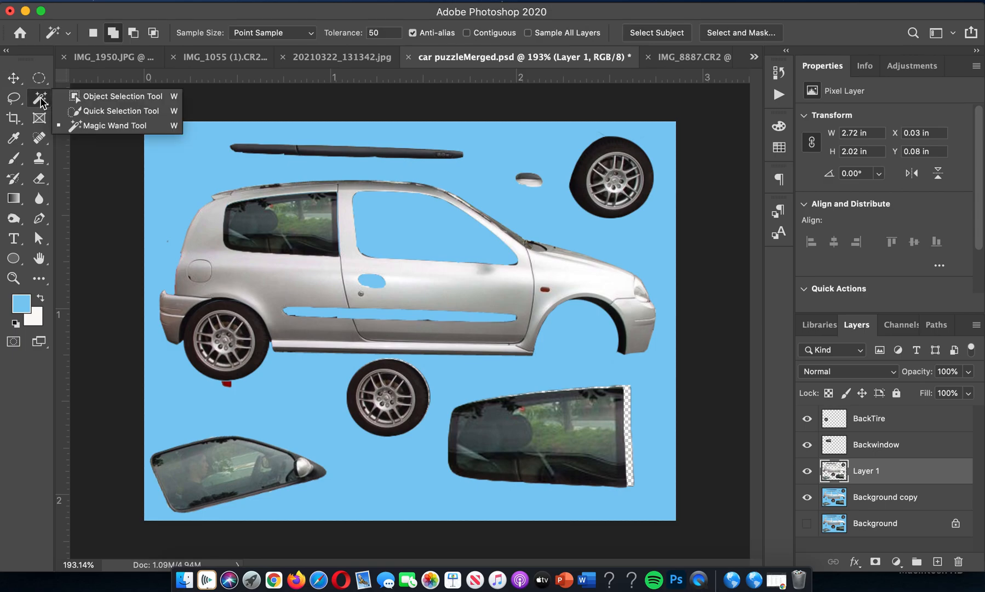
pyautogui.click(105, 112)
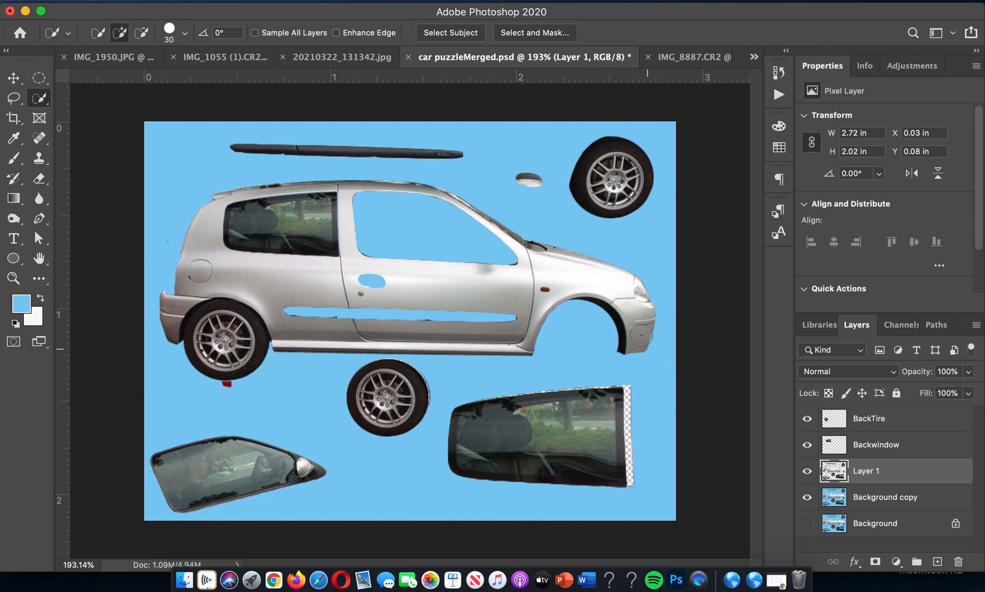
pyautogui.moveTo(596, 278)
pyautogui.mouseDown()
pyautogui.moveTo(493, 290)
pyautogui.moveTo(263, 285)
pyautogui.moveTo(203, 263)
pyautogui.moveTo(189, 252)
pyautogui.moveTo(191, 230)
pyautogui.mouseUp()
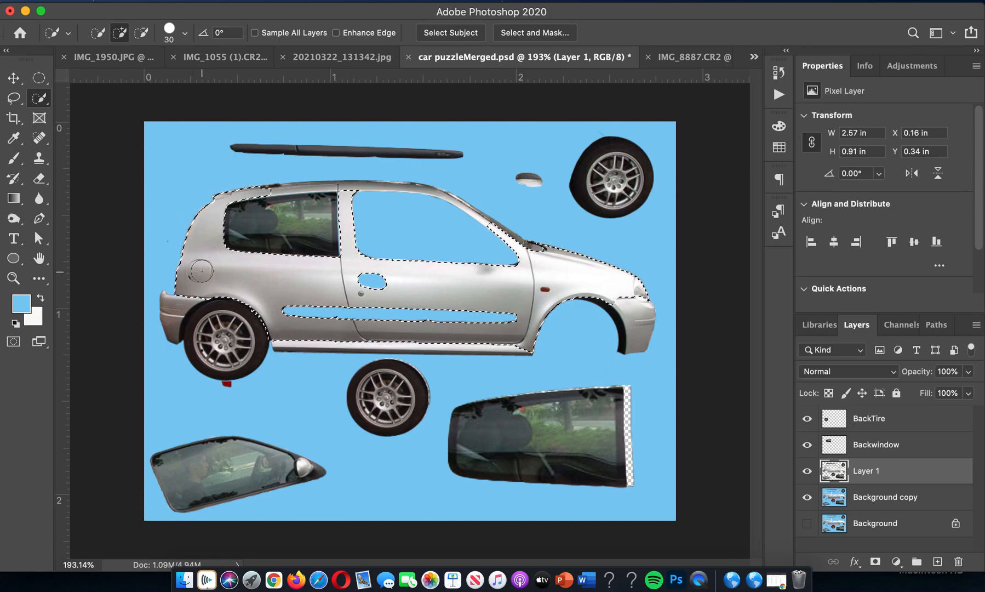
# Switch to IMG_8887.CR2 and select the woman, including her hair, costume and both shoulders, with the Quick Selection tool.
pyautogui.click(690, 57)
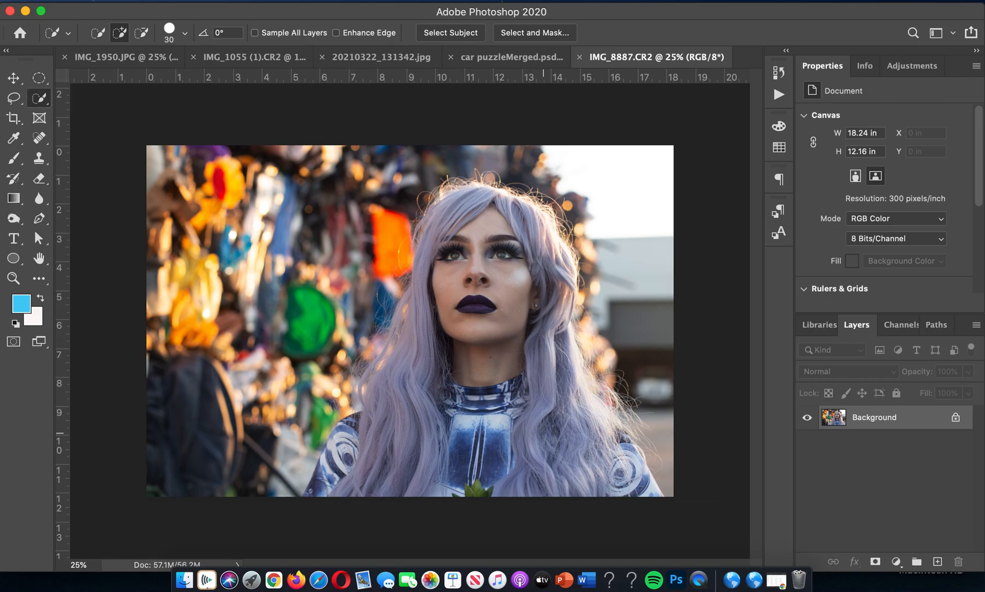
pyautogui.moveTo(545, 464)
pyautogui.mouseDown()
pyautogui.moveTo(526, 403)
pyautogui.moveTo(534, 340)
pyautogui.moveTo(492, 296)
pyautogui.mouseUp()
pyautogui.moveTo(491, 258); pyautogui.dragTo(468, 159)
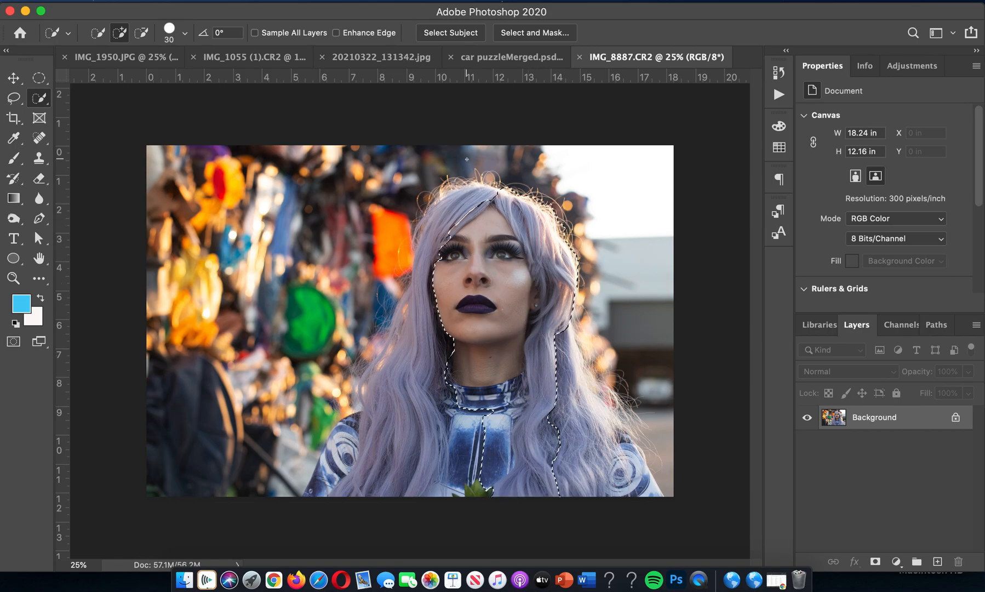
pyautogui.click(469, 195)
pyautogui.click(455, 201)
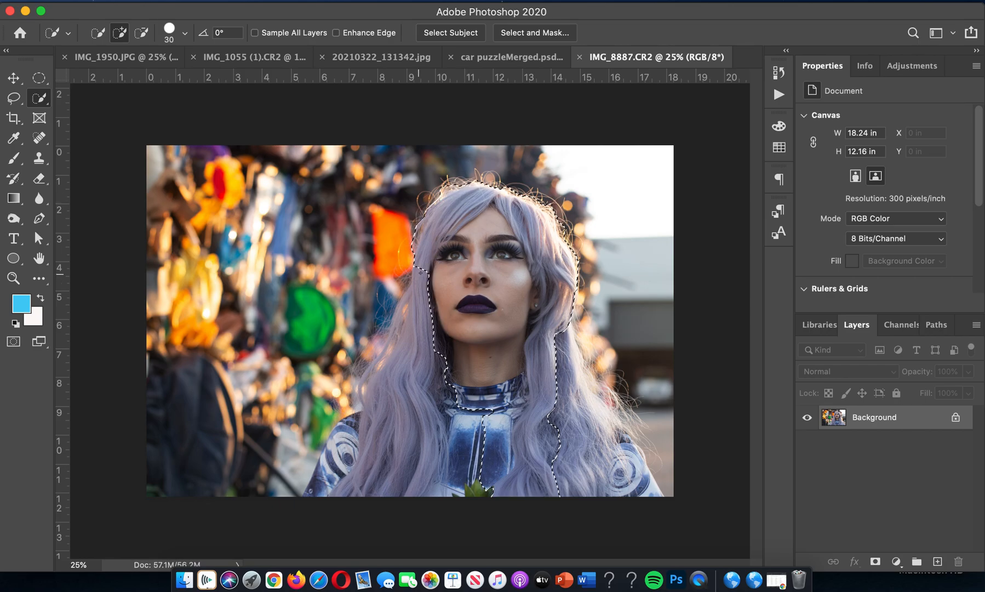
pyautogui.click(410, 388)
pyautogui.moveTo(410, 388); pyautogui.dragTo(389, 432)
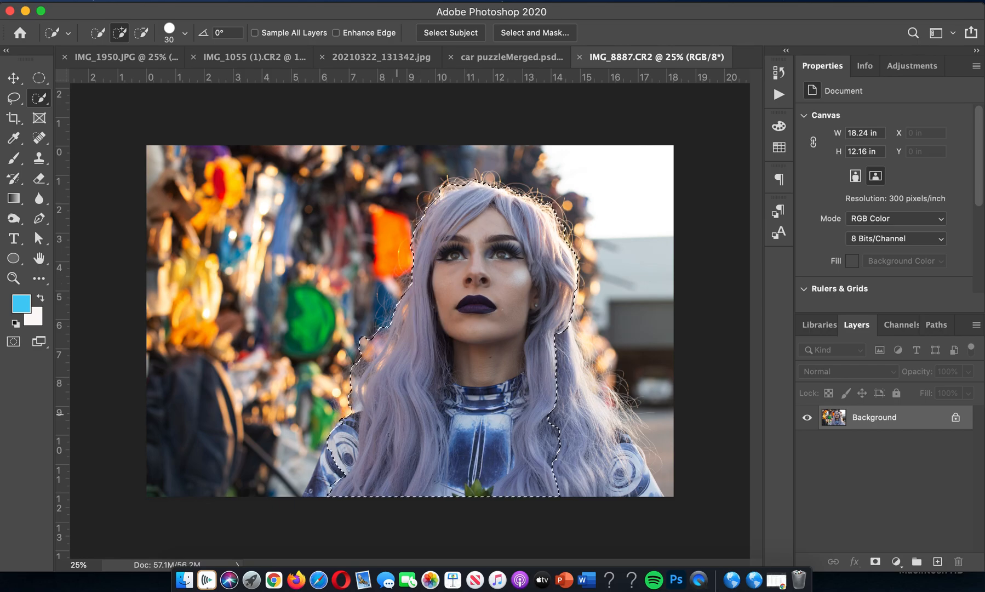
pyautogui.moveTo(352, 468); pyautogui.dragTo(309, 494)
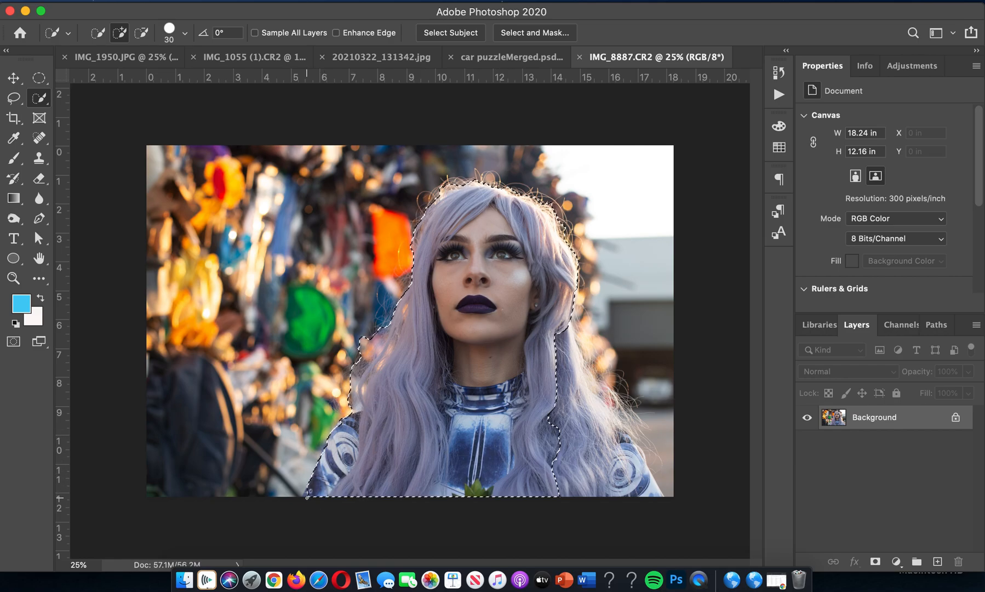
pyautogui.moveTo(602, 476)
pyautogui.mouseDown()
pyautogui.moveTo(633, 496)
pyautogui.moveTo(575, 410)
pyautogui.moveTo(558, 361)
pyautogui.moveTo(614, 440)
pyautogui.mouseUp()
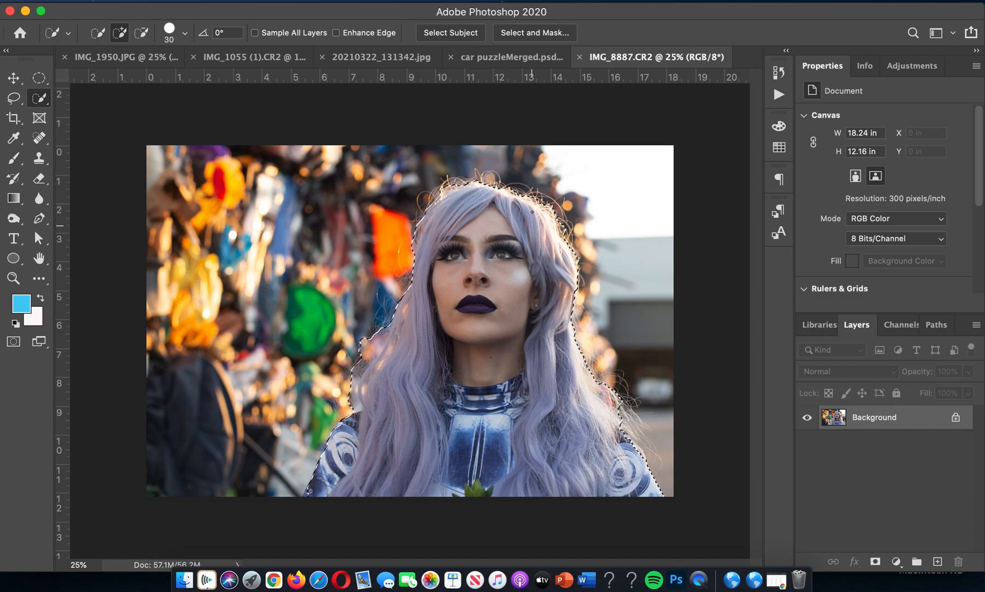
# Try refining the woman's selection in Select and Mask with Smart Radius on, a 4 px radius and a dab along the hair.
pyautogui.click(516, 28)
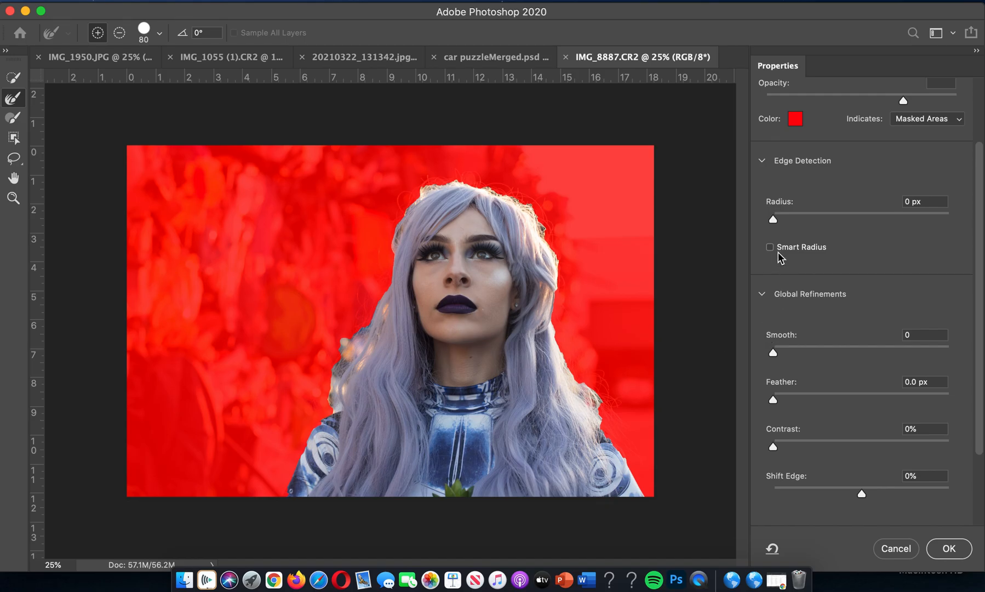
pyautogui.scroll(3, 851, 304)
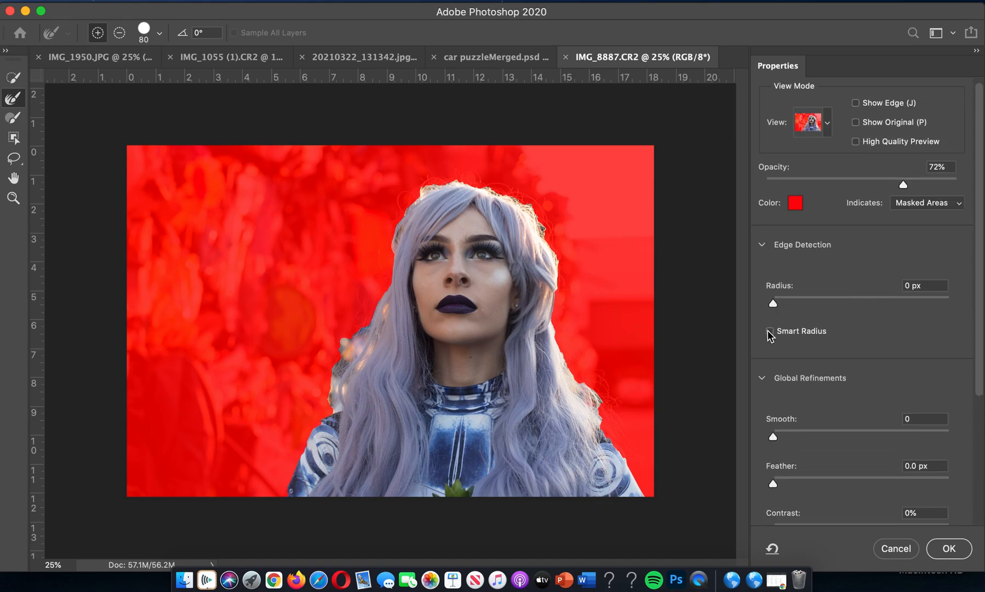
pyautogui.click(799, 330)
pyautogui.moveTo(772, 302); pyautogui.dragTo(801, 301)
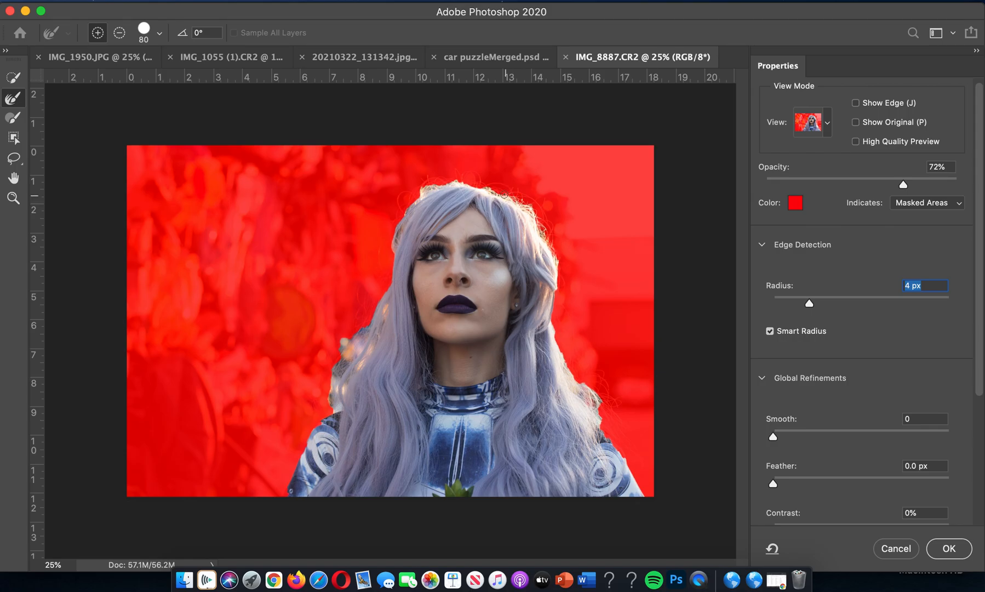
pyautogui.click(486, 189)
# Review the available preview modes for the mask, keep Overlay, and cancel the selection refinement.
pyautogui.click(826, 123)
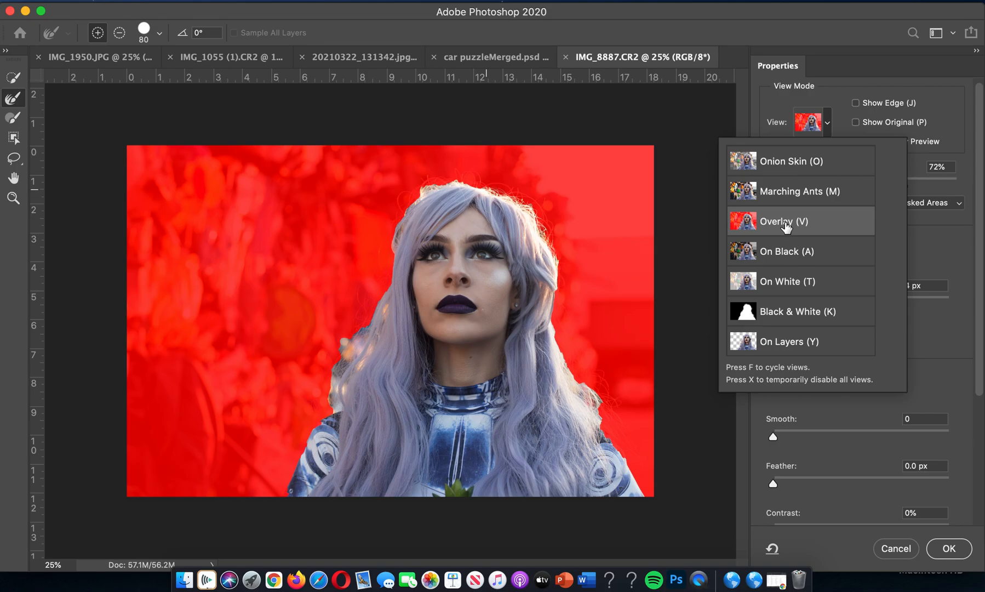
pyautogui.click(924, 251)
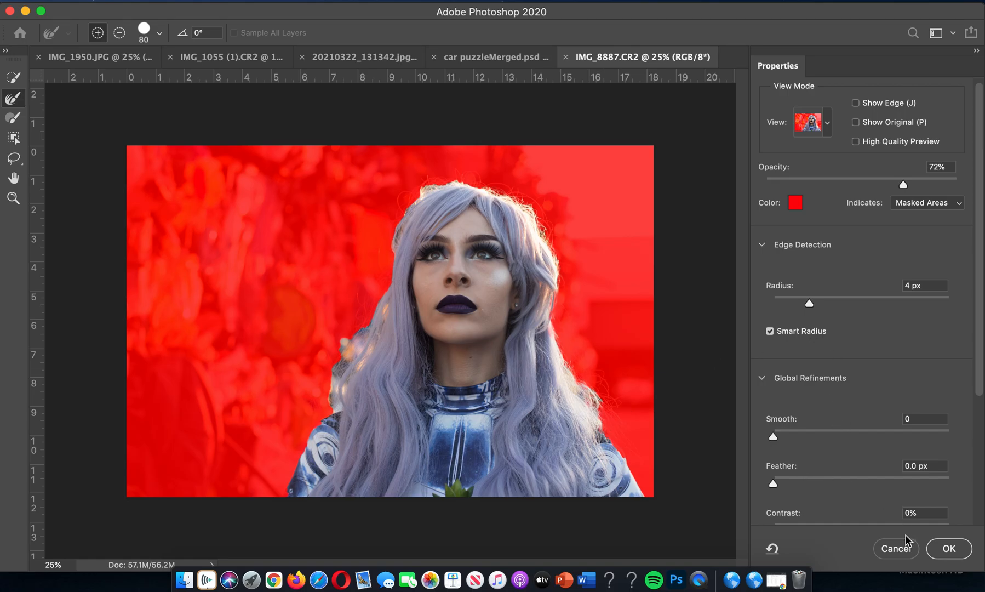
pyautogui.click(896, 548)
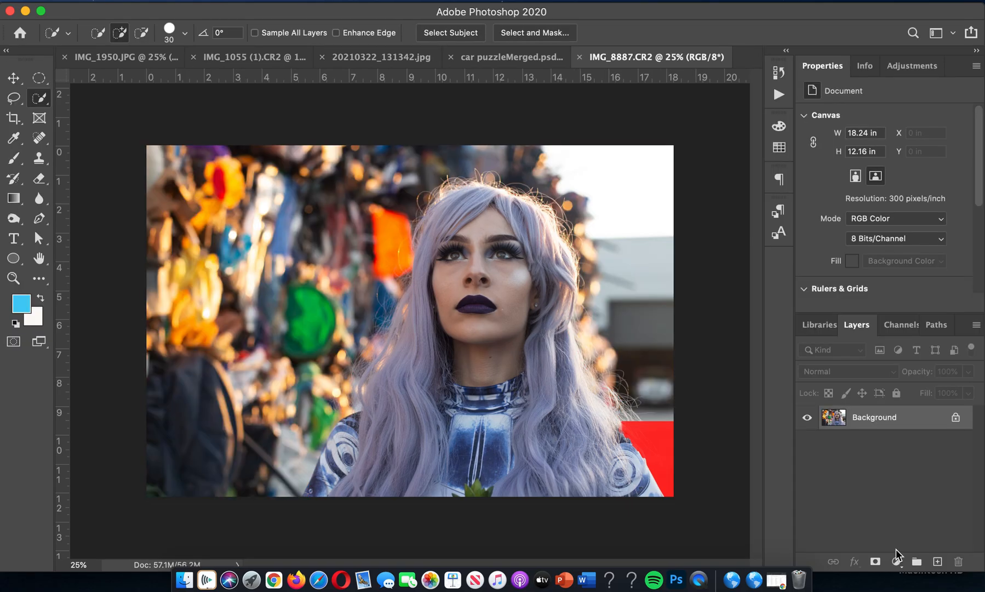
# Return to car puzzleMerged.psd, clear the car body selection and select the loose tire above the hood with Quick Selection.
pyautogui.click(488, 57)
pyautogui.press('super+d')
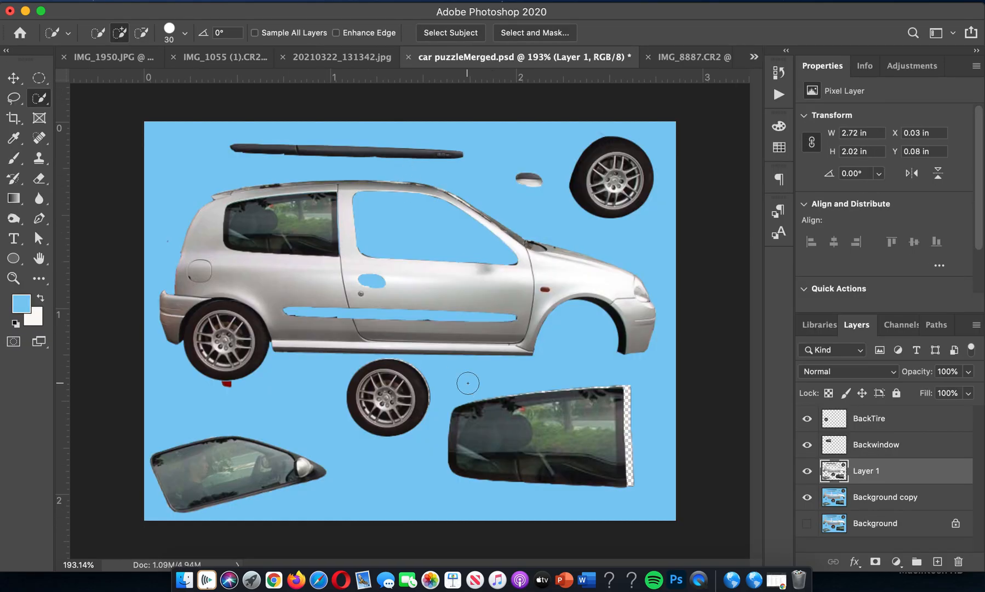
pyautogui.click(610, 190)
pyautogui.moveTo(613, 180)
pyautogui.mouseDown()
pyautogui.moveTo(630, 162)
pyautogui.moveTo(606, 156)
pyautogui.moveTo(614, 163)
pyautogui.mouseUp()
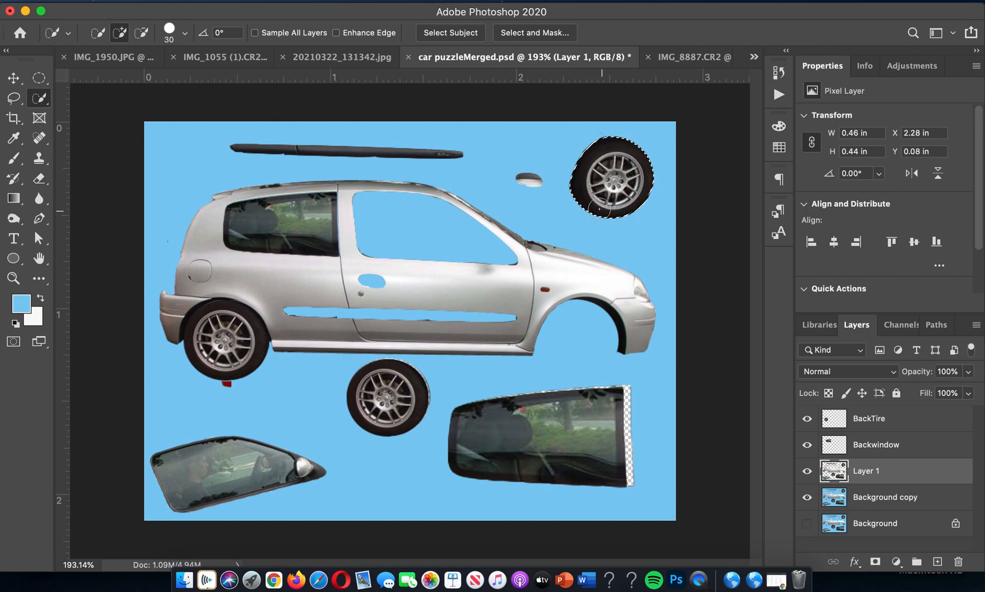
# Try moving the selected tire into the empty front wheel arch, inspect its edge up close, and undo the deselection and move.
pyautogui.click(14, 79)
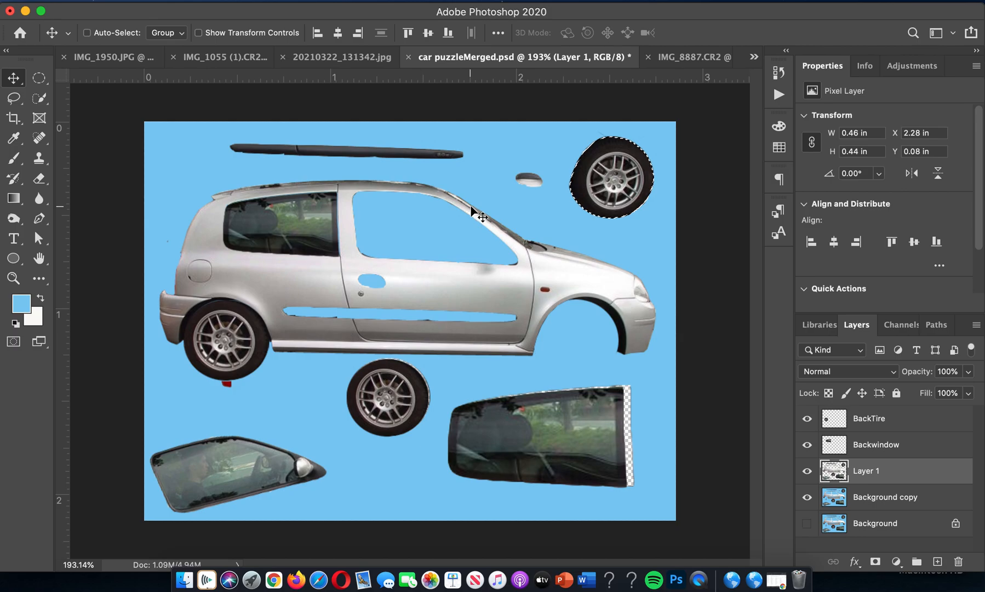
pyautogui.moveTo(619, 186); pyautogui.dragTo(595, 344)
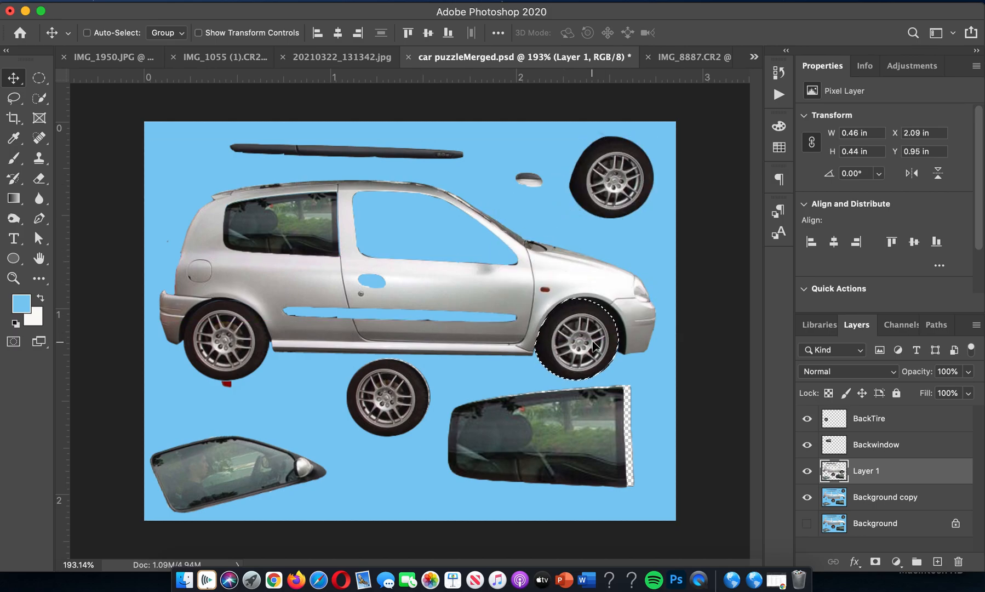
pyautogui.hotkey('ctrl', 'd')
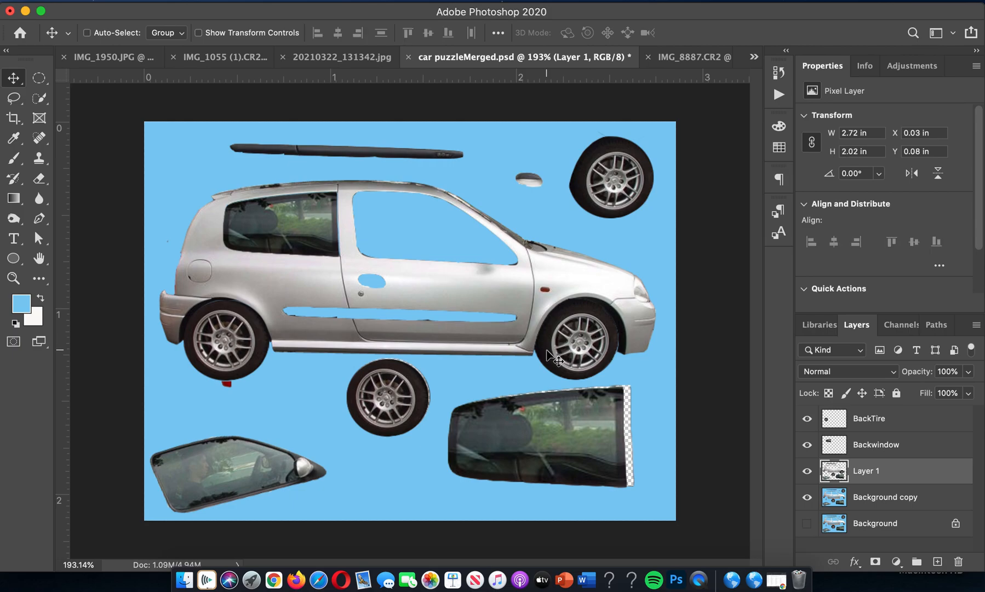
pyautogui.scroll(5, 551, 353)
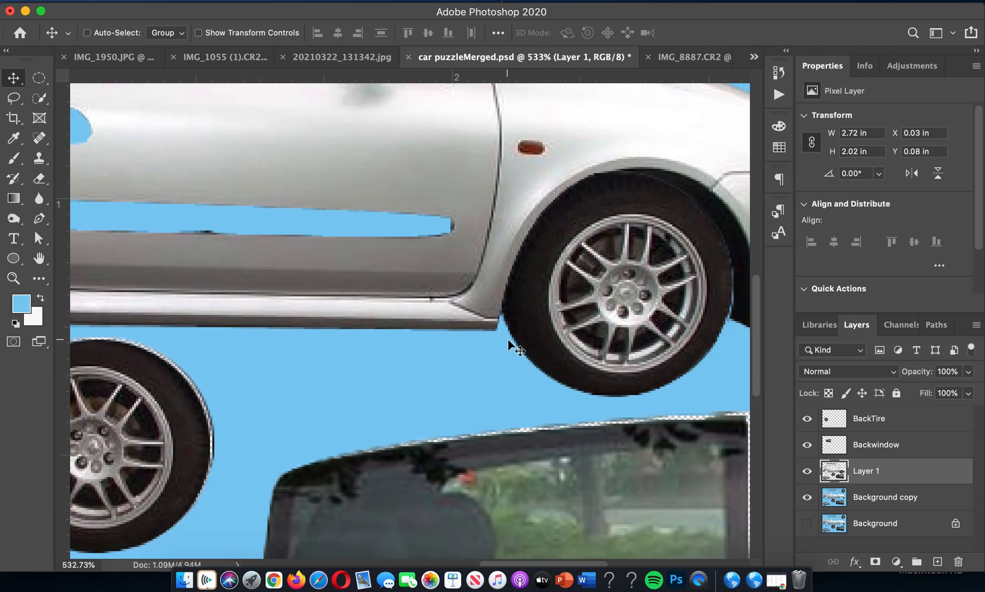
pyautogui.scroll(-1, 627, 388)
pyautogui.scroll(-2, 625, 387)
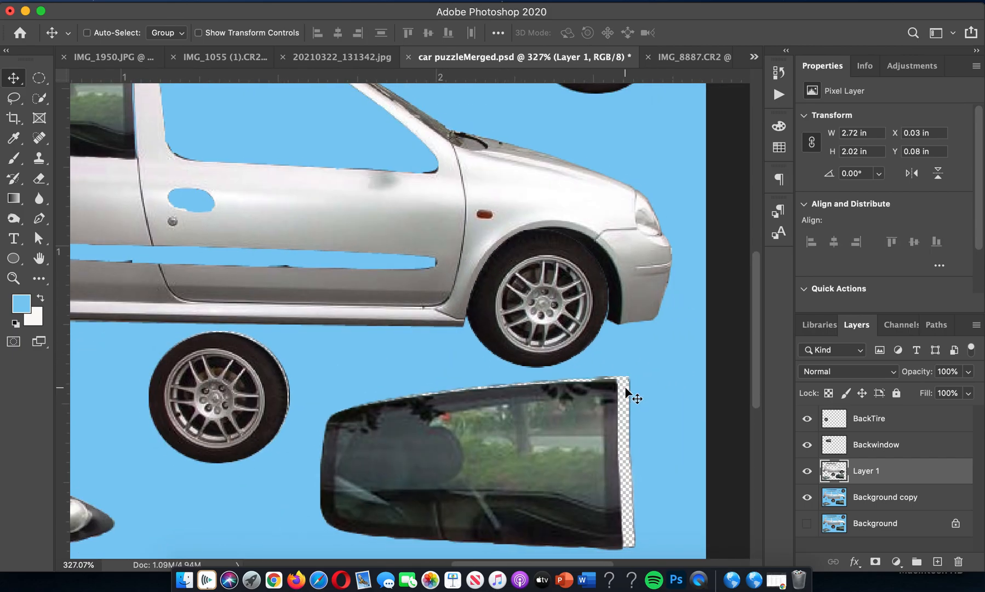
pyautogui.scroll(3, 625, 386)
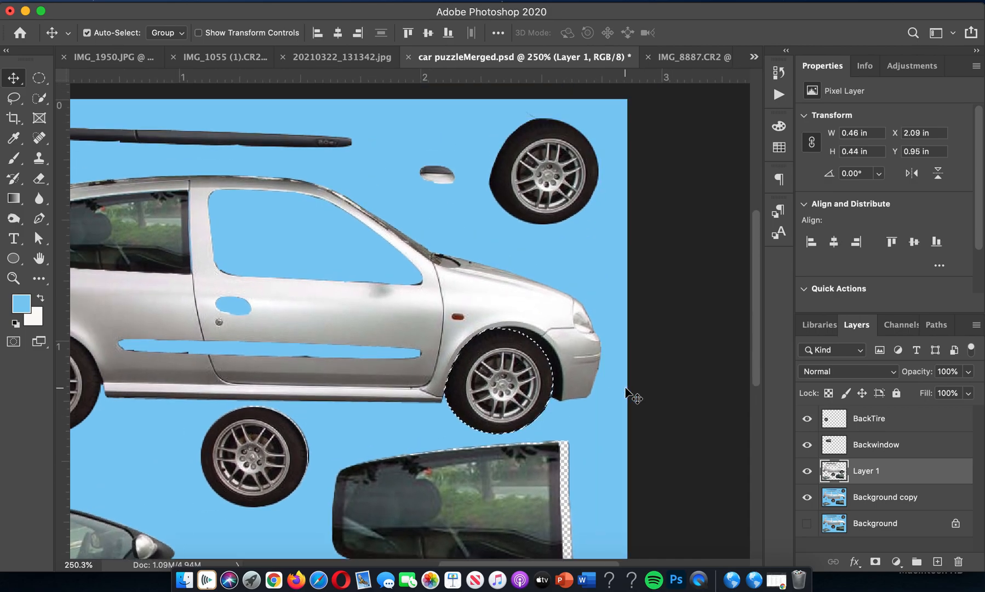
pyautogui.press('super+z')
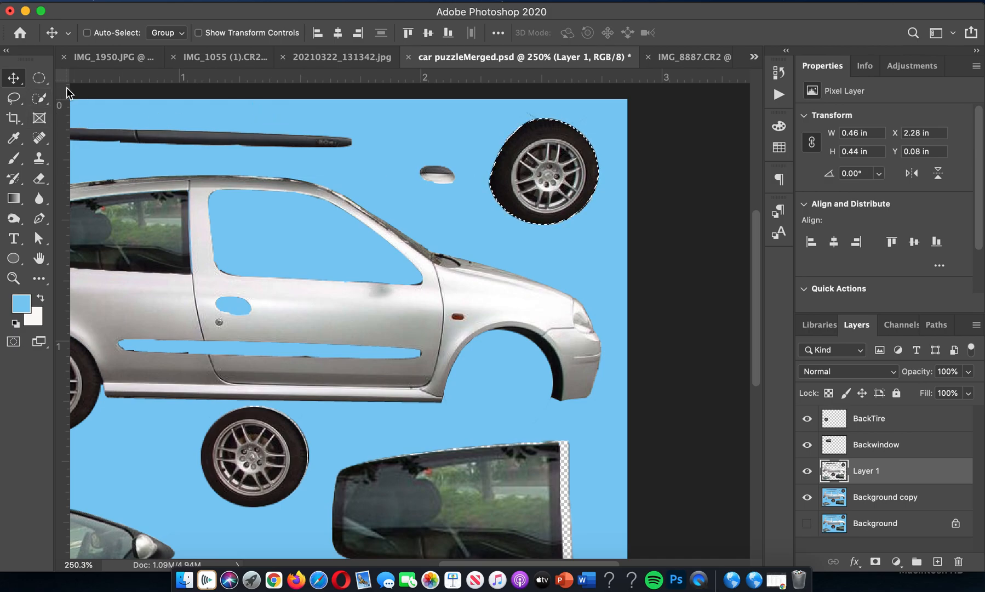
# Refine the tire selection in Select and Mask with a 4.3 px feather and a -30% edge shift.
pyautogui.click(44, 98)
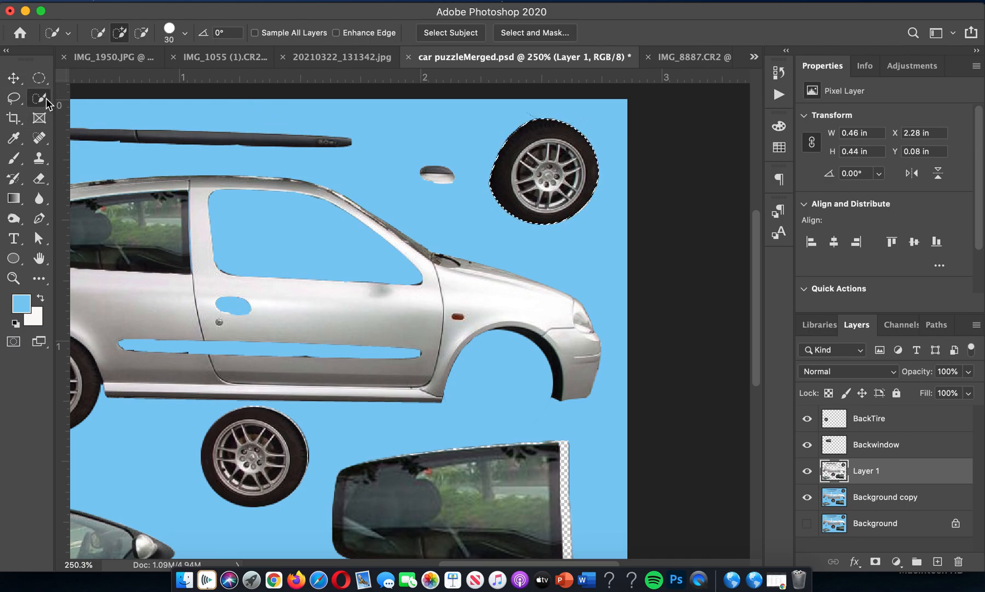
pyautogui.click(550, 32)
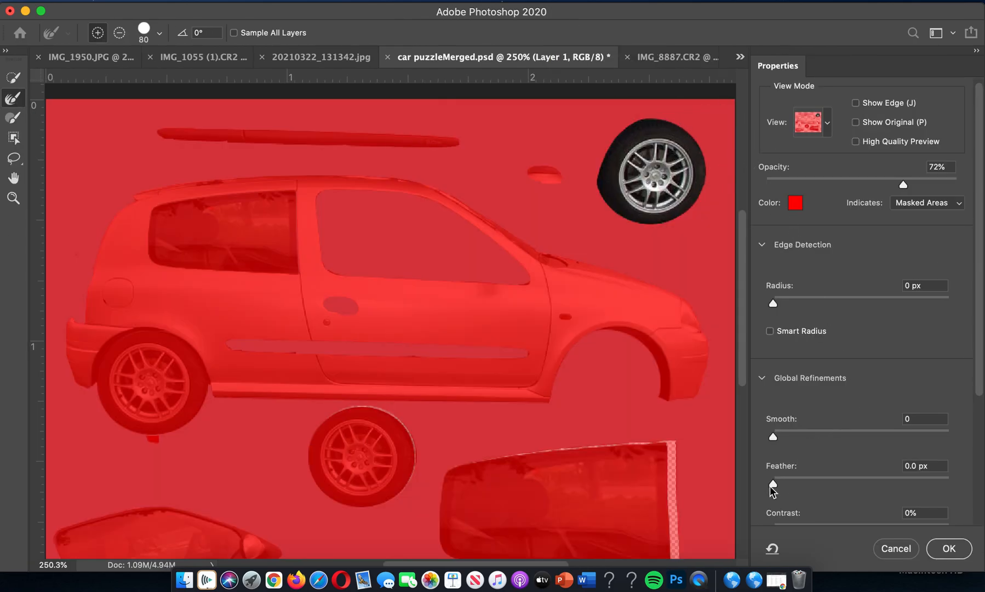
pyautogui.moveTo(790, 481); pyautogui.dragTo(816, 478)
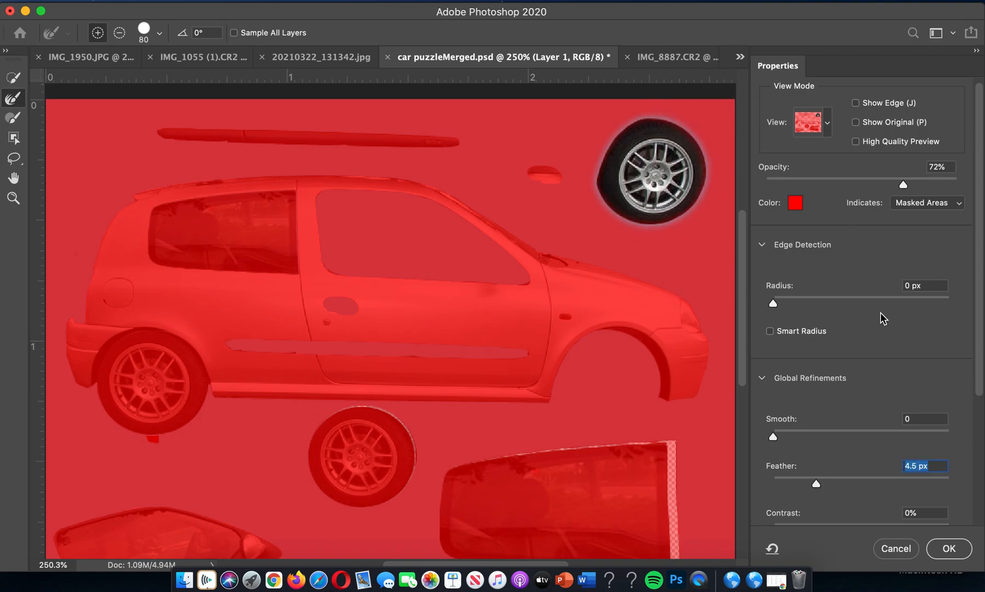
pyautogui.scroll(-5, 904, 419)
pyautogui.moveTo(861, 494); pyautogui.dragTo(835, 493)
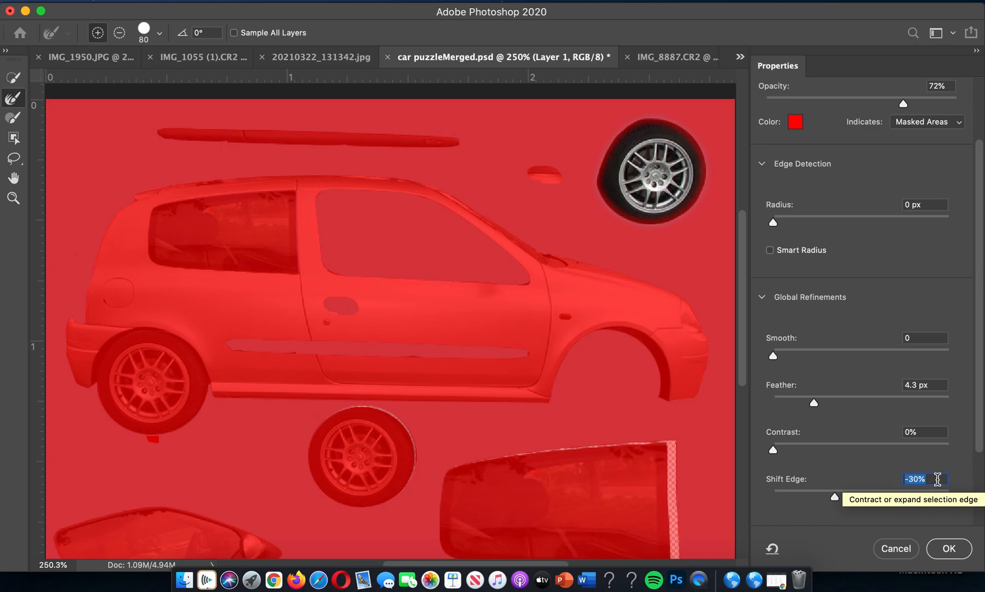
pyautogui.click(951, 550)
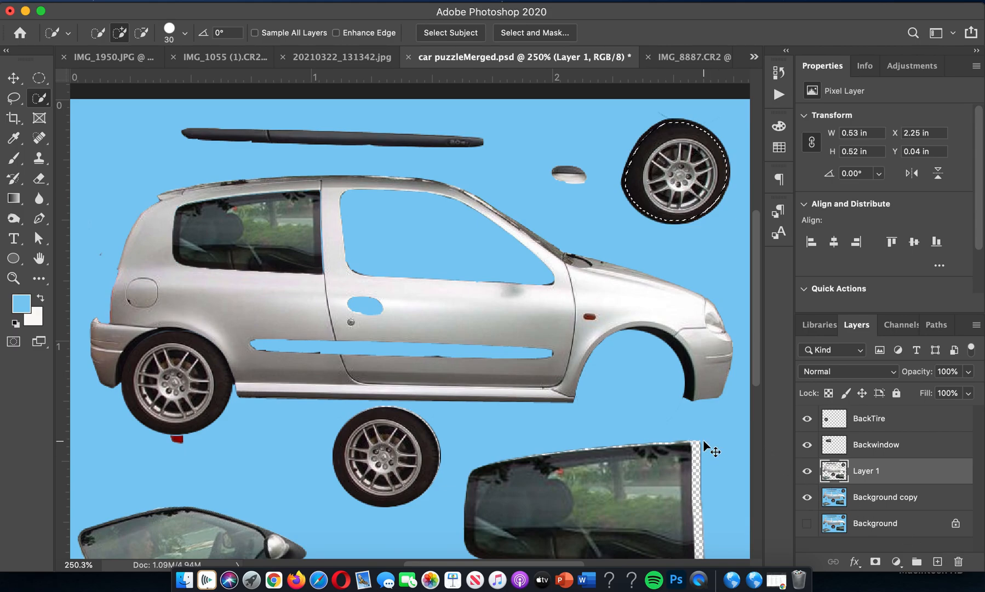
# Copy the feathered tire selection to a new layer and name it FrontTire.
pyautogui.hotkey('ctrl', 'j')
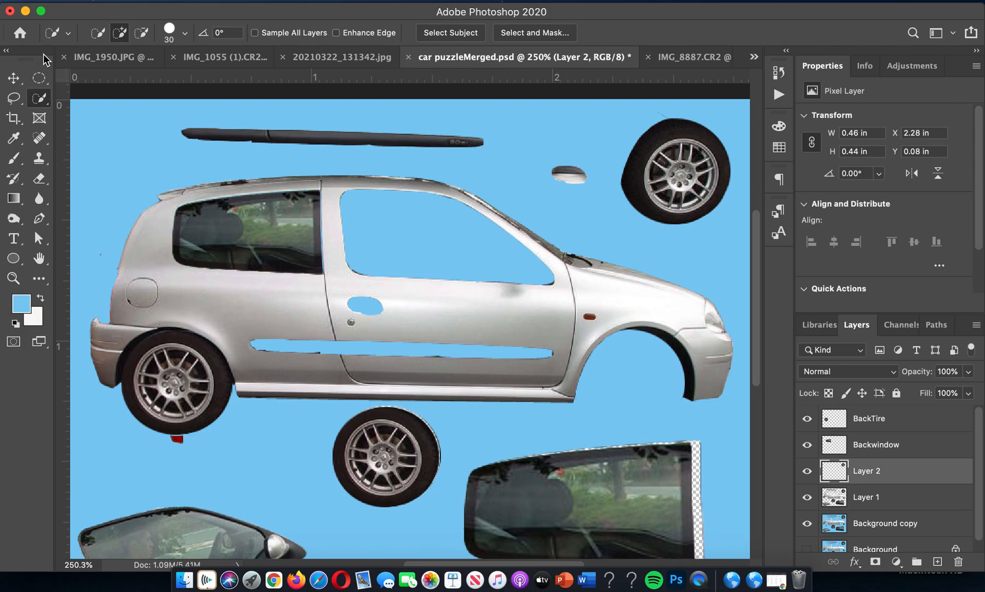
pyautogui.click(13, 78)
pyautogui.doubleClick(870, 471)
pyautogui.write('FrontTire')
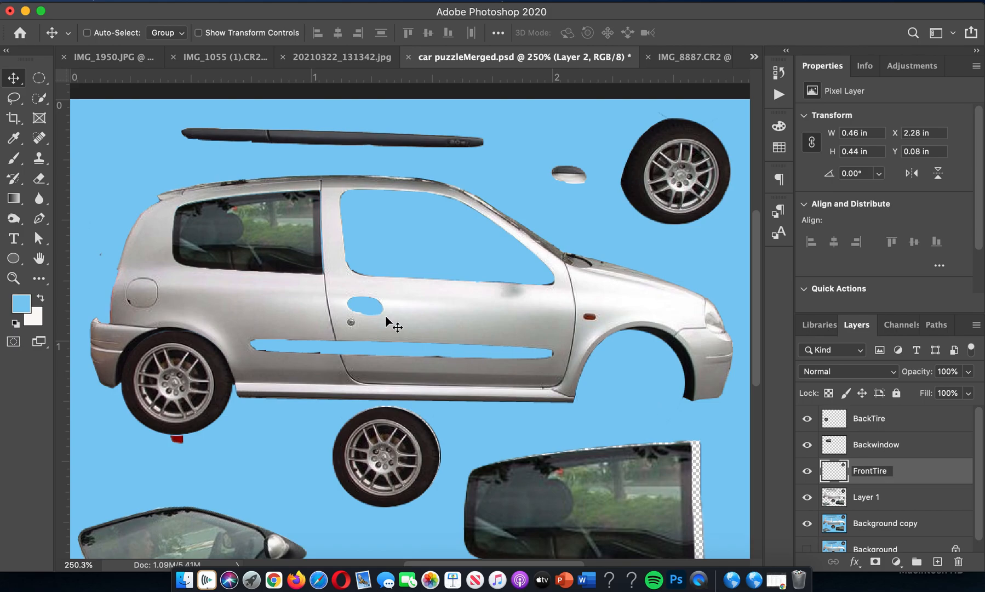
# Move the FrontTire layer's tire into the car's empty front wheel arch and return to the Quick Selection tool.
pyautogui.click(14, 78)
pyautogui.moveTo(713, 189); pyautogui.dragTo(675, 406)
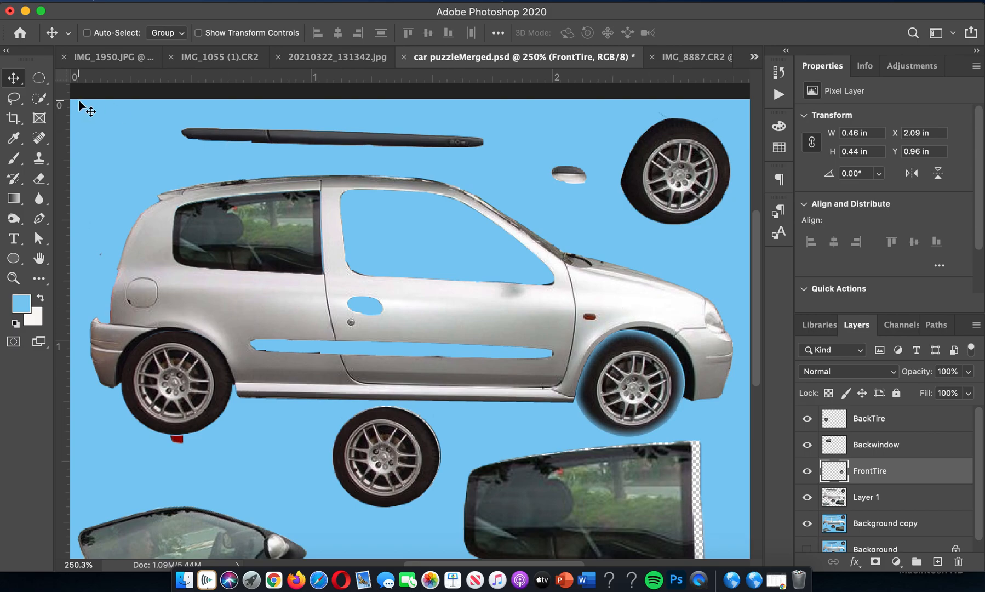
pyautogui.click(39, 98)
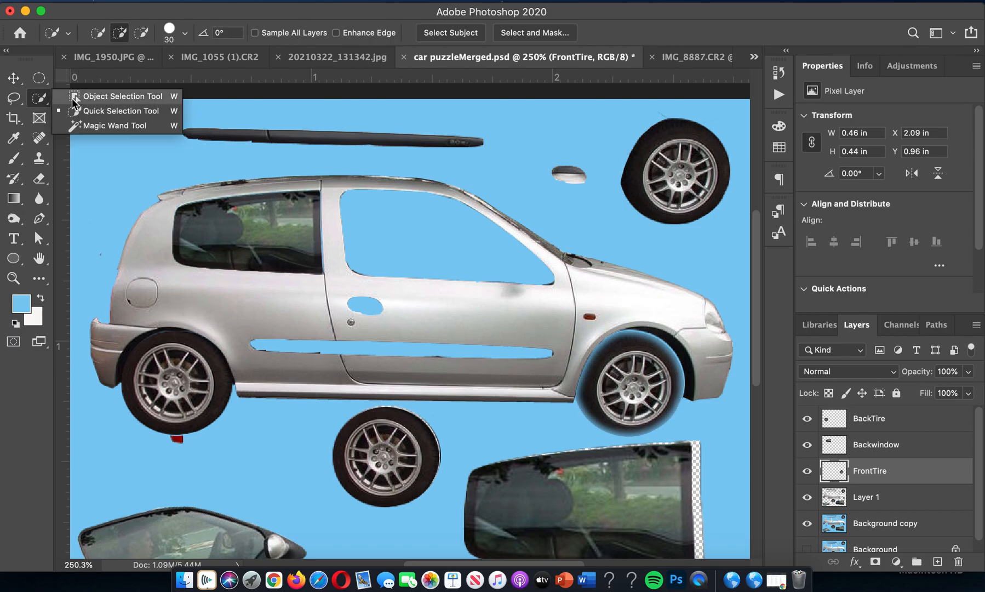
pyautogui.click(40, 102)
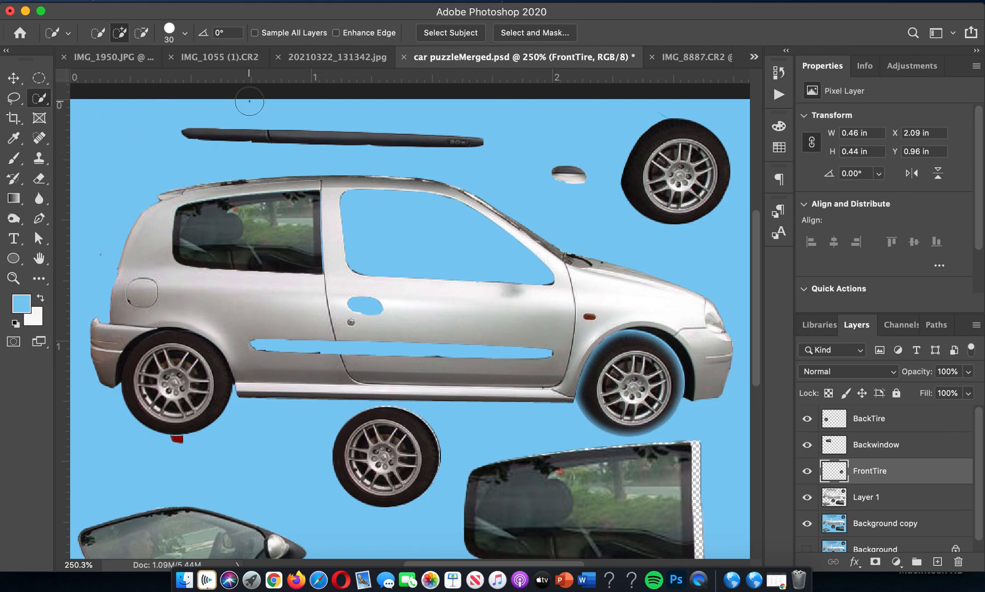
# Switch to IMG_1055 (1).CR2 and clear the selection around the rock behind the statue.
pyautogui.click(223, 57)
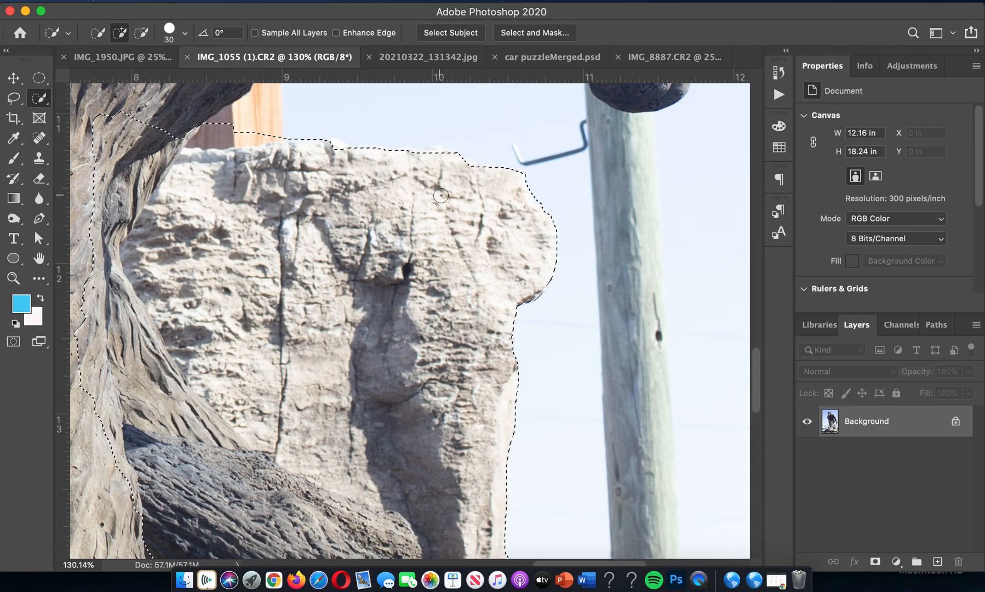
pyautogui.press('super+d')
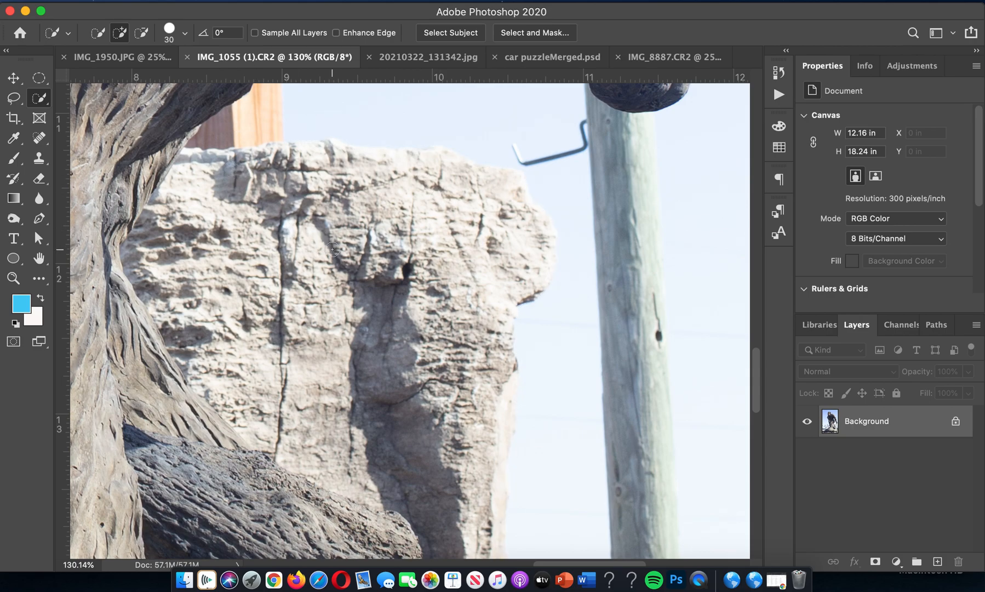
pyautogui.scroll(-2, 309, 278)
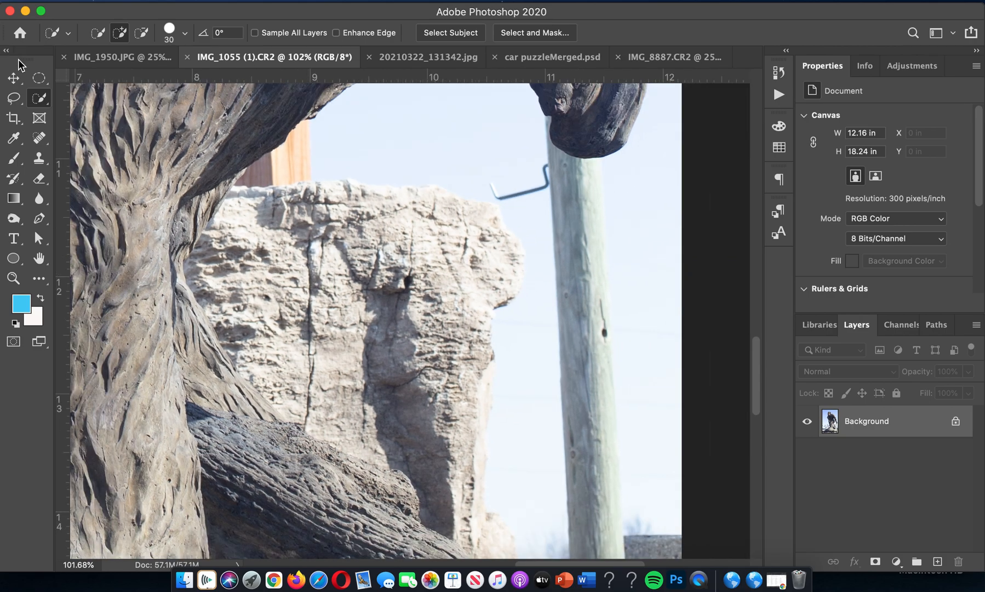
pyautogui.click(13, 78)
pyautogui.scroll(-2, 378, 200)
pyautogui.scroll(-3, 378, 198)
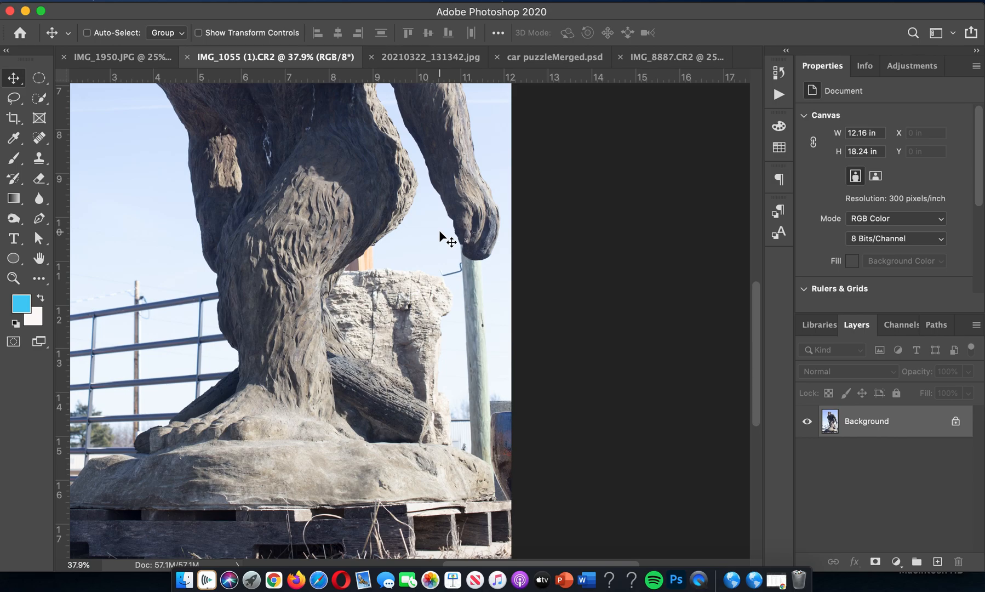
# Duplicate the Background layer and select the statue on the copy with Select Subject.
pyautogui.scroll(-2, 440, 231)
pyautogui.moveTo(893, 428); pyautogui.dragTo(938, 561)
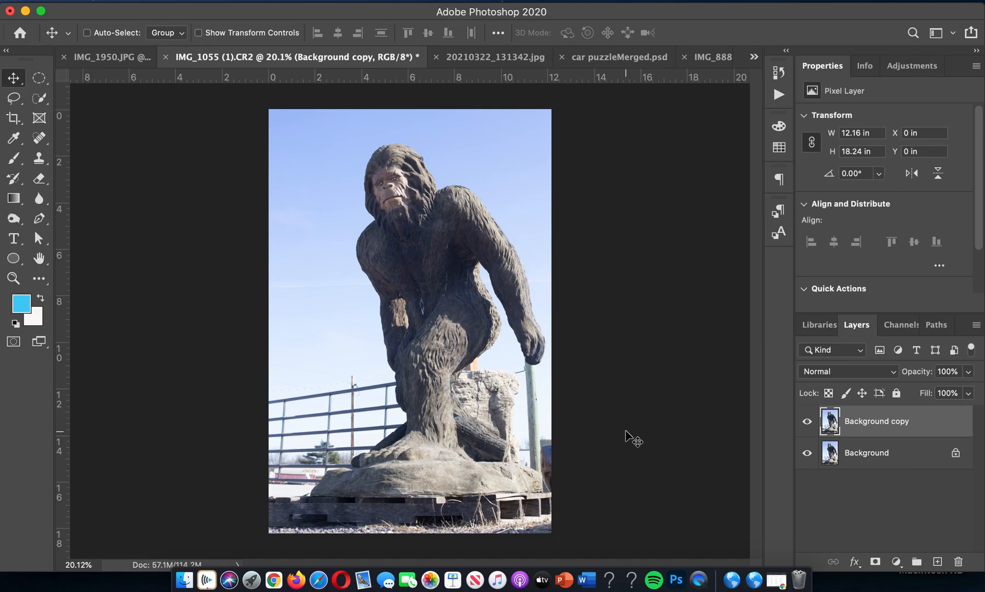
pyautogui.click(40, 99)
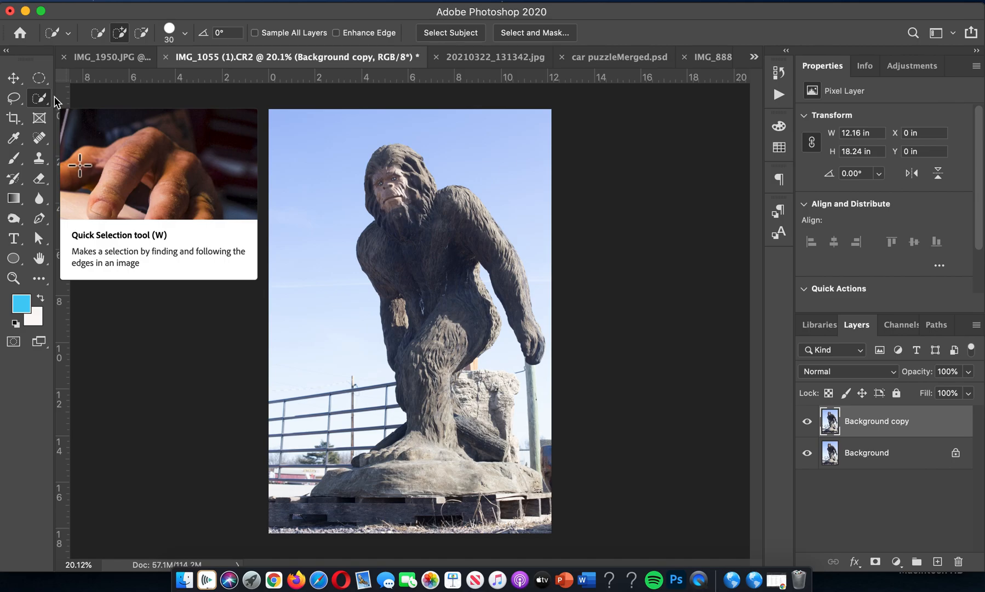
pyautogui.click(453, 36)
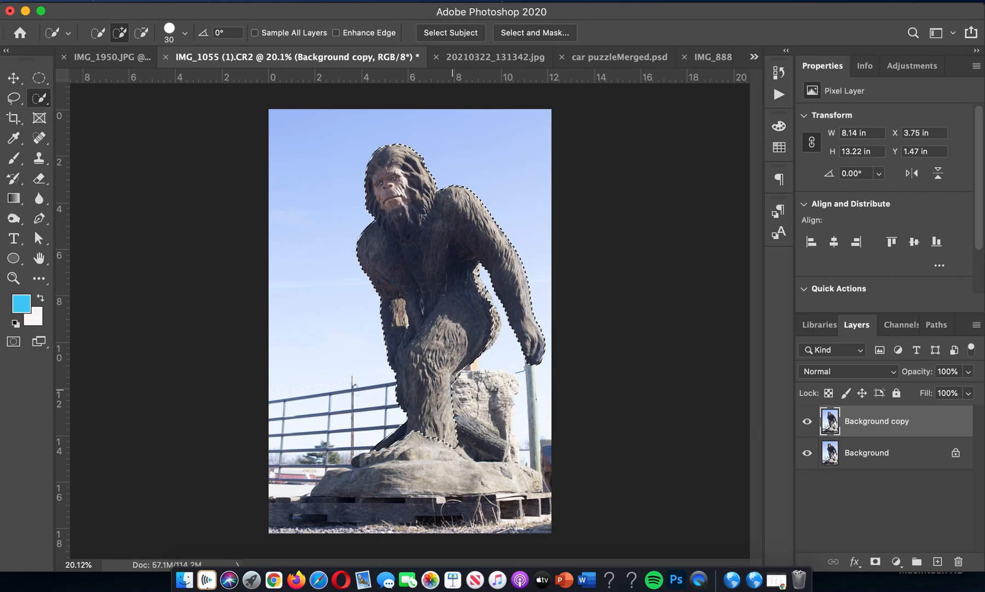
# Add the stone base and the rock behind the statue's leg to the selection with the Quick Selection tool.
pyautogui.moveTo(491, 460)
pyautogui.mouseDown()
pyautogui.moveTo(465, 482)
pyautogui.moveTo(367, 478)
pyautogui.mouseUp()
pyautogui.moveTo(513, 470)
pyautogui.mouseDown()
pyautogui.moveTo(537, 481)
pyautogui.moveTo(517, 465)
pyautogui.mouseUp()
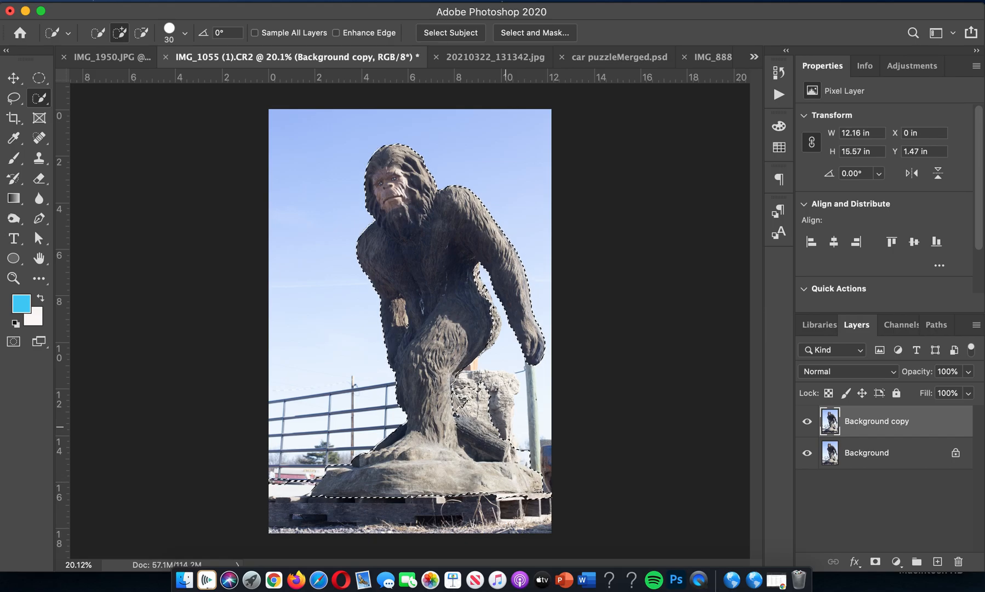
pyautogui.moveTo(504, 393); pyautogui.dragTo(454, 385)
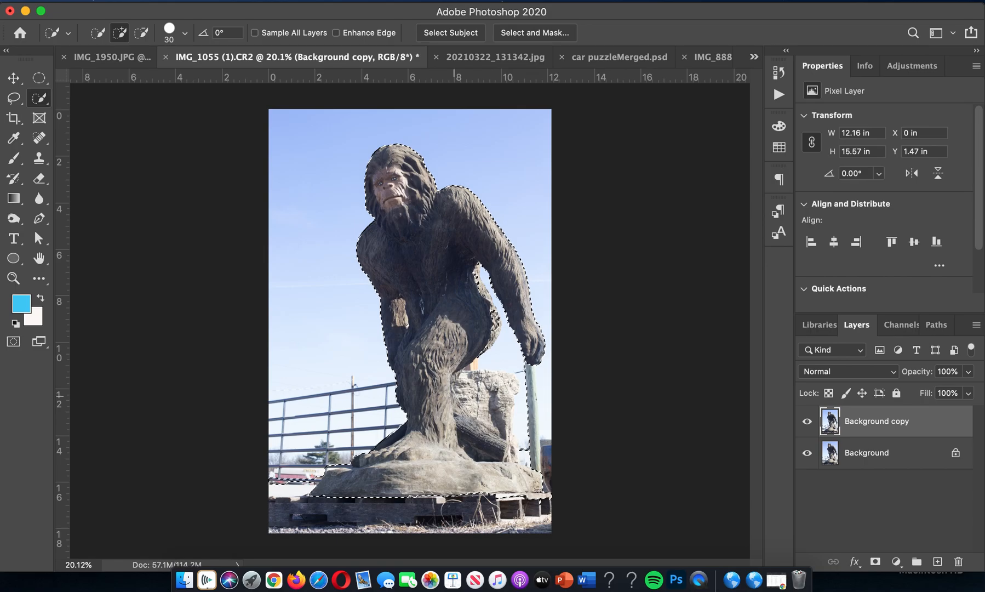
# Subtract the background area beside the rock and the strip next to the stone base from the statue selection.
pyautogui.press('alt')
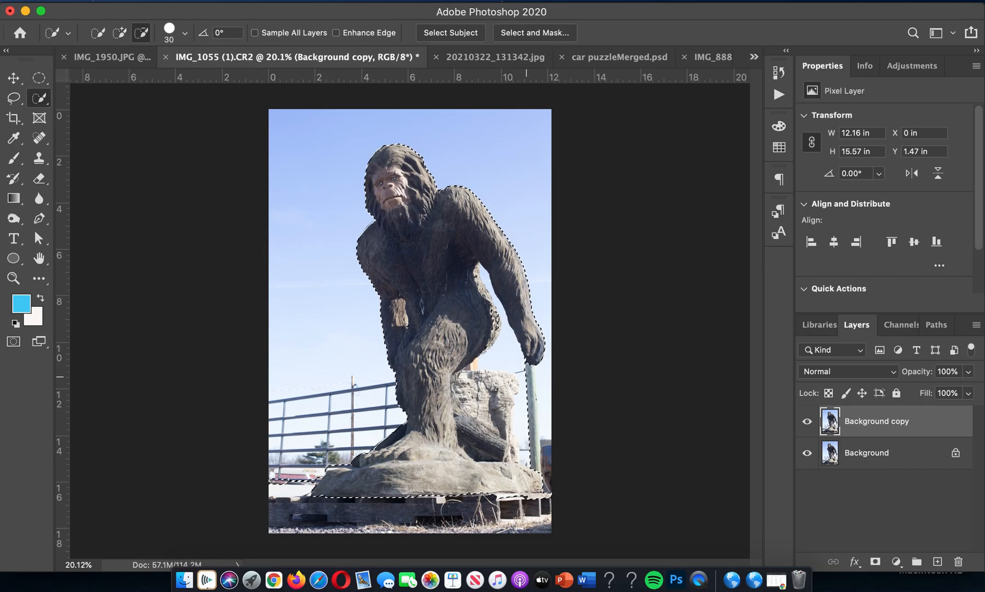
pyautogui.moveTo(521, 386); pyautogui.dragTo(515, 428)
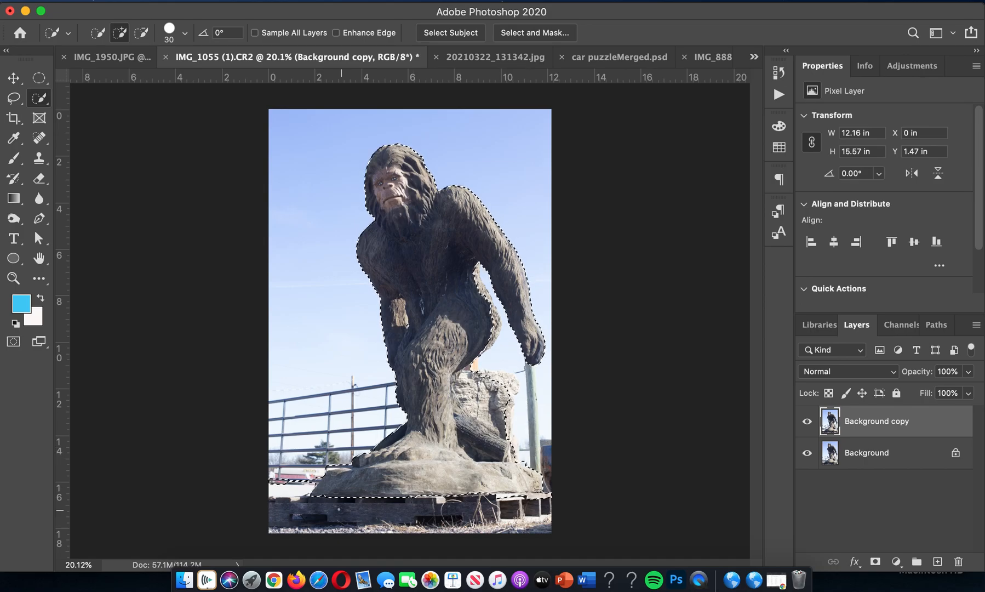
pyautogui.moveTo(308, 483); pyautogui.dragTo(279, 480)
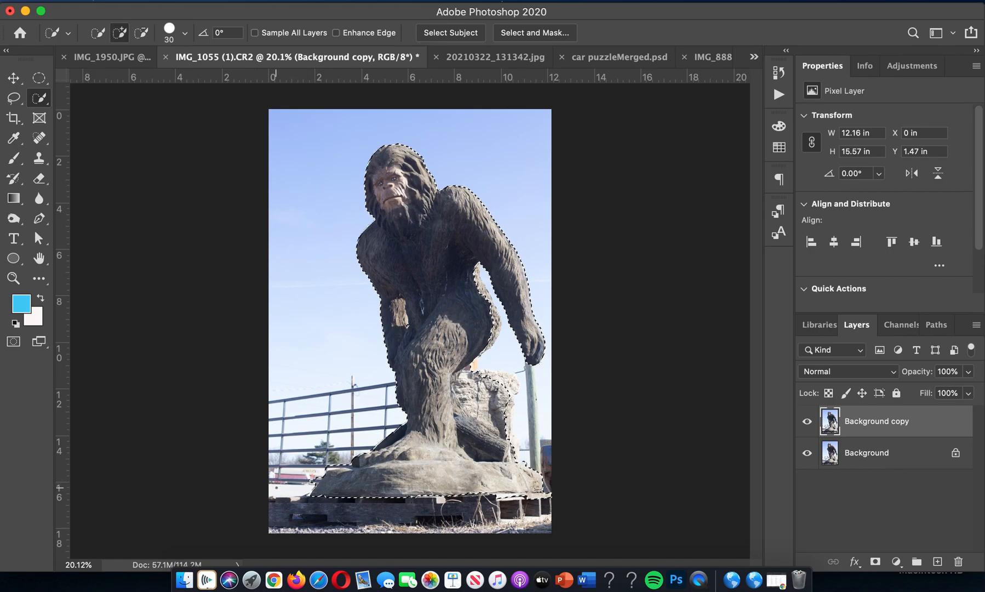
# Copy the selected statue and base to a new layer and hide the Background and Background copy layers.
pyautogui.press('super+j')
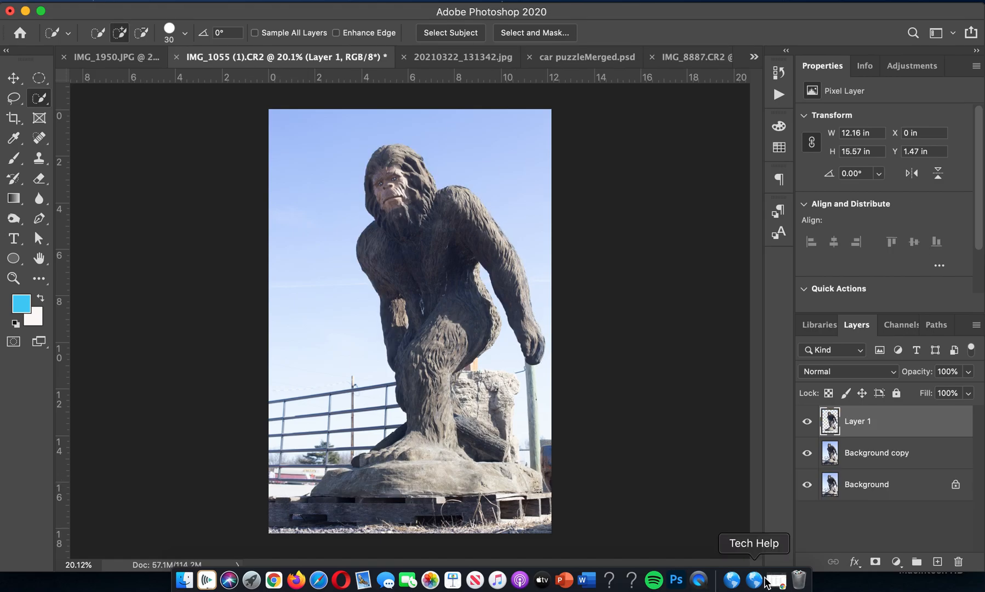
pyautogui.click(807, 485)
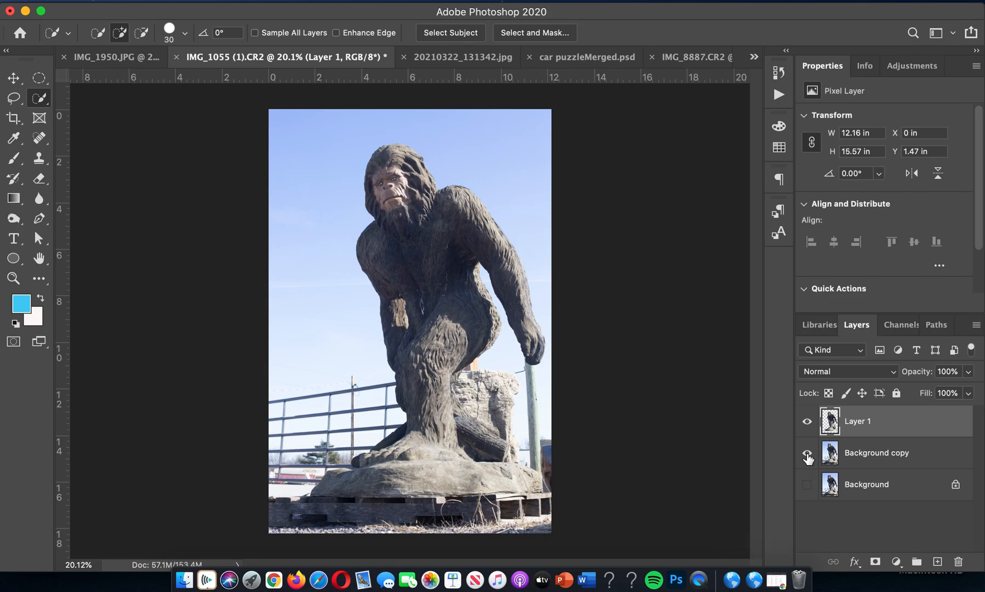
pyautogui.click(807, 454)
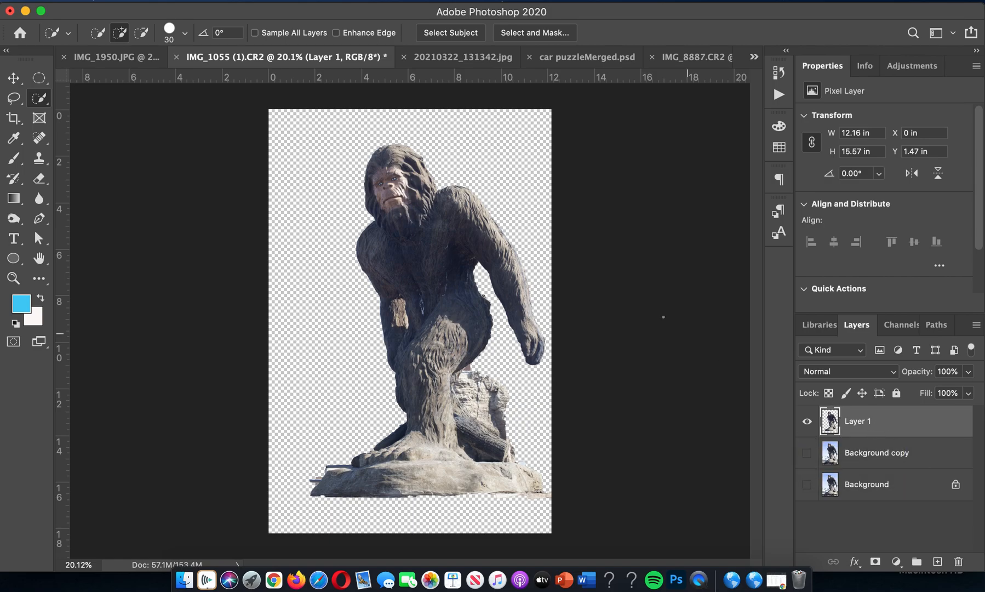
# Minimize the Photoshop window to show the desktop.
pyautogui.click(24, 11)
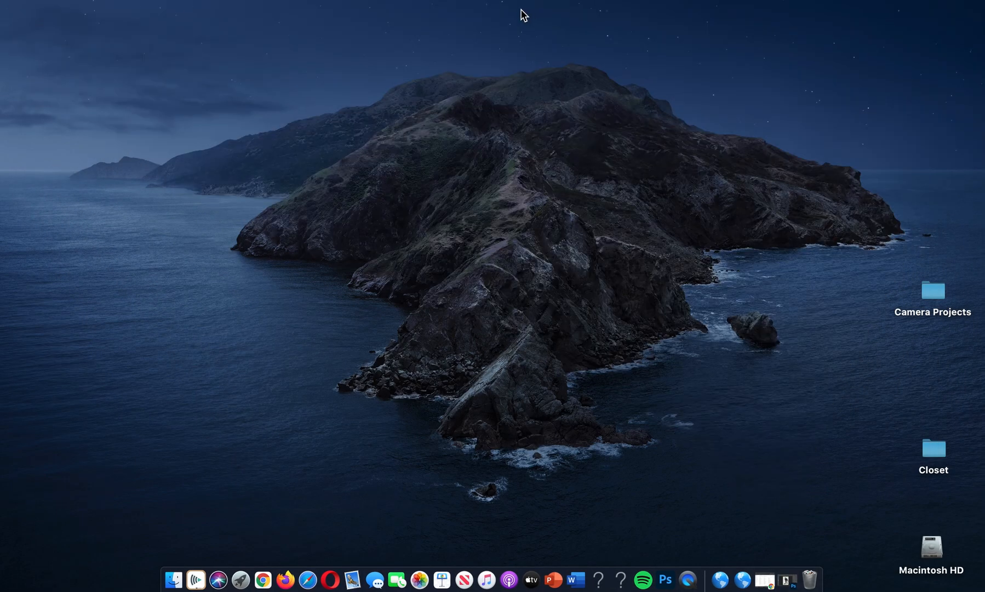